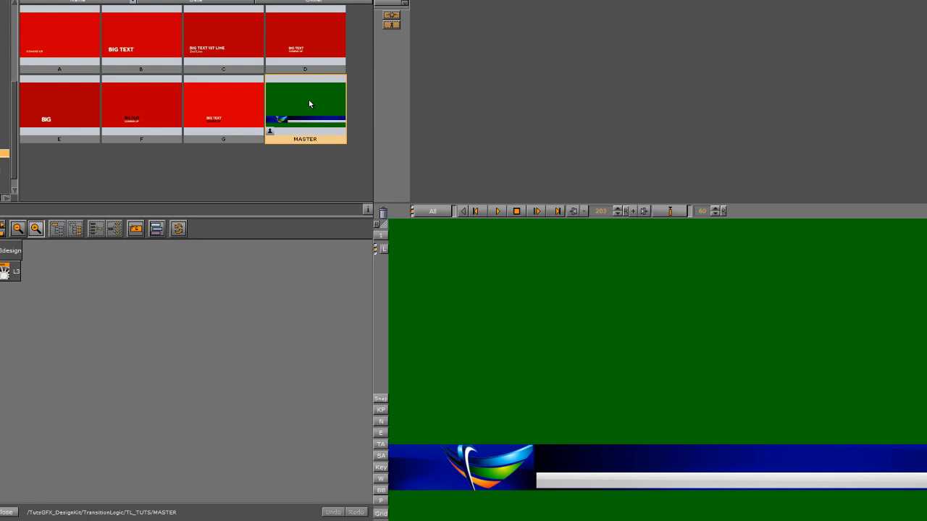
# Step: Add a new group container named OTSdesign to the MASTER scene and display the title-area and safe-area guides
pyautogui.moveTo(308, 99); pyautogui.dragTo(70, 194)
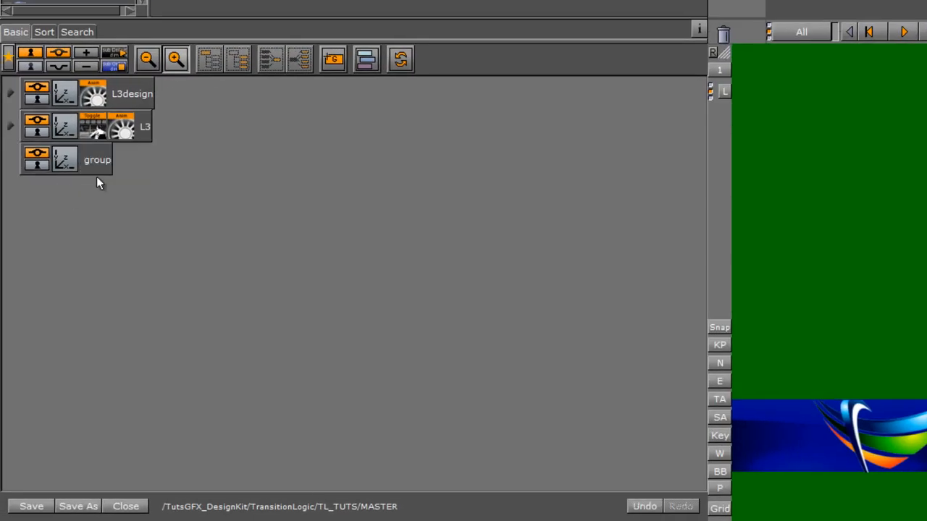
pyautogui.doubleClick(88, 156)
pyautogui.write('design')
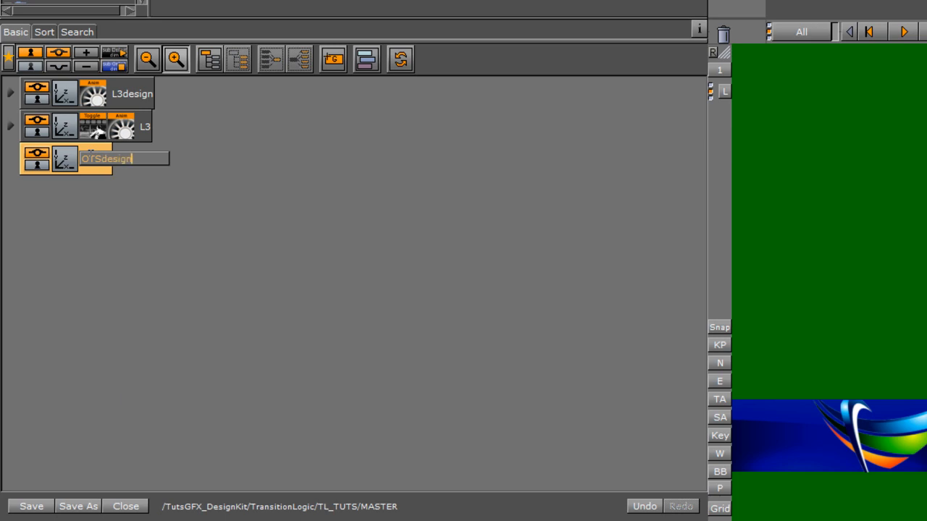
pyautogui.press('Return')
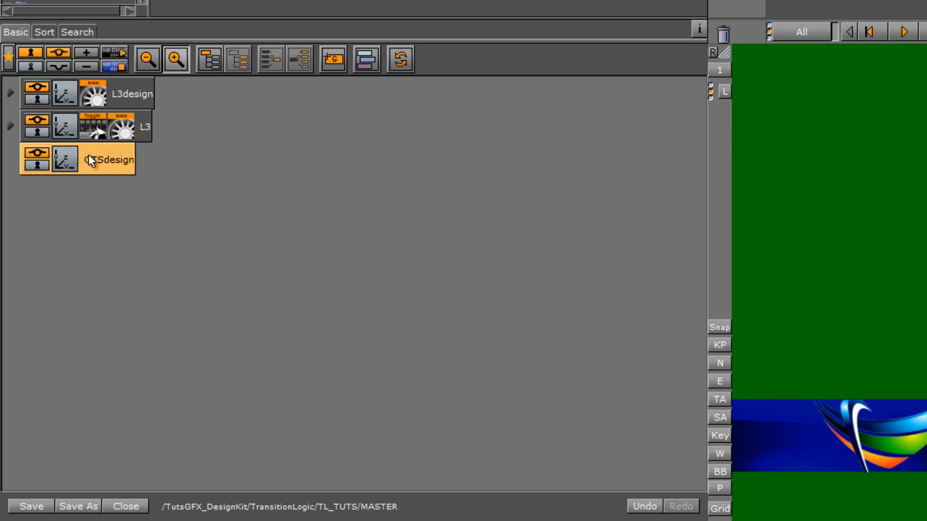
pyautogui.click(719, 399)
pyautogui.click(720, 417)
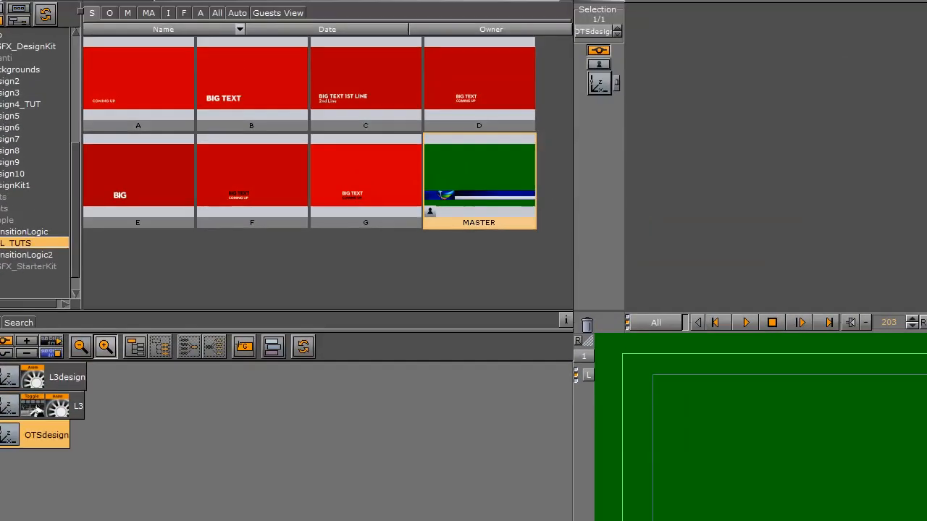
# Step: Add a Noggi geometry inside the OTSdesign group and set its stretch to 0
pyautogui.moveTo(367, 170); pyautogui.dragTo(96, 435)
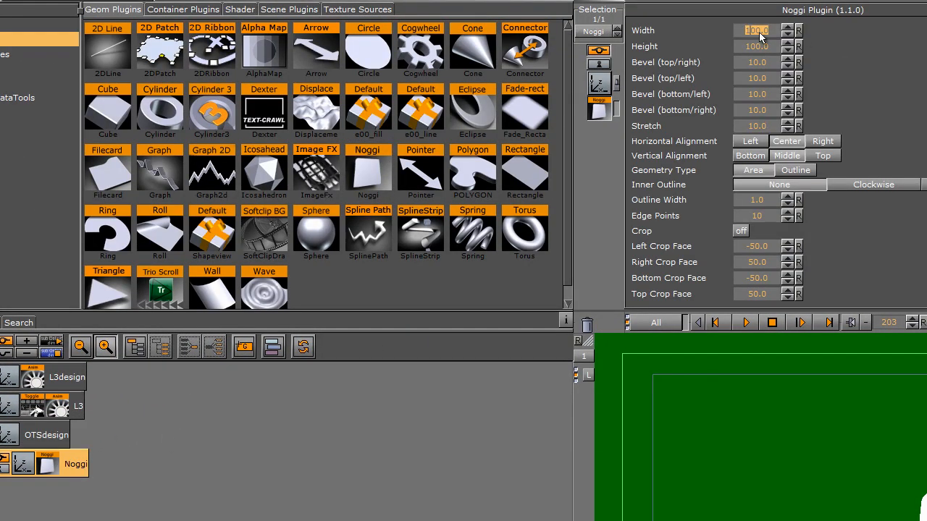
pyautogui.click(765, 130)
pyautogui.write('0')
pyautogui.press('Return')
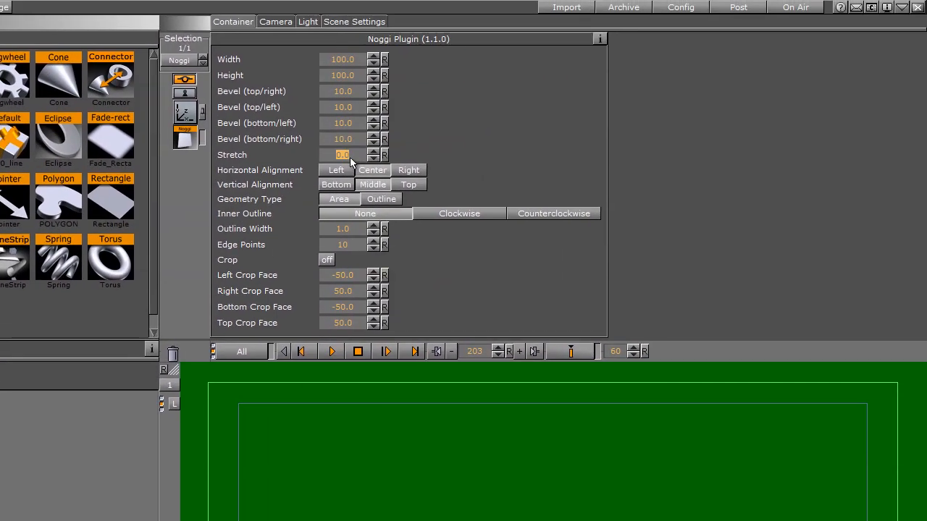
# Step: Set all four Noggi bevels to 0 and resize the shape to about 214.5 wide by 33.6 high
pyautogui.moveTo(354, 89); pyautogui.dragTo(204, 90)
pyautogui.moveTo(346, 108); pyautogui.dragTo(206, 121)
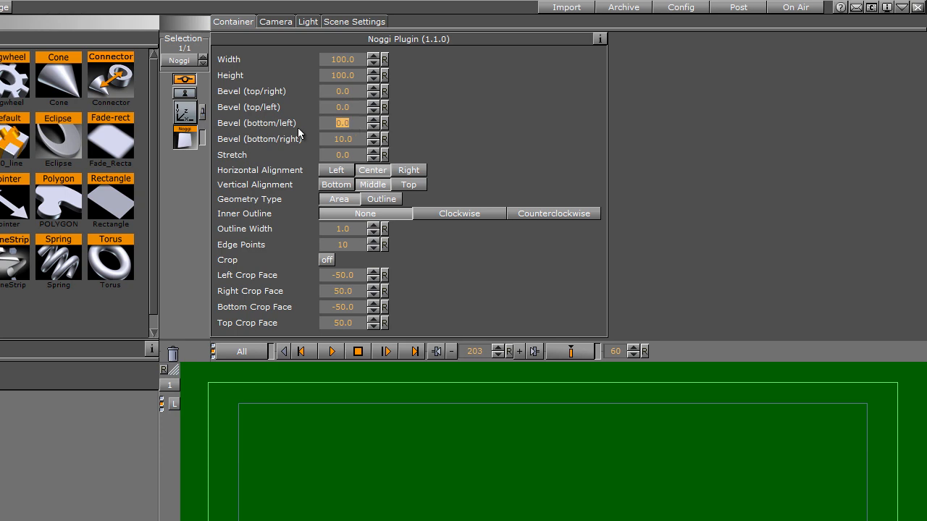
pyautogui.moveTo(352, 139); pyautogui.dragTo(189, 123)
pyautogui.moveTo(350, 76); pyautogui.dragTo(292, 75)
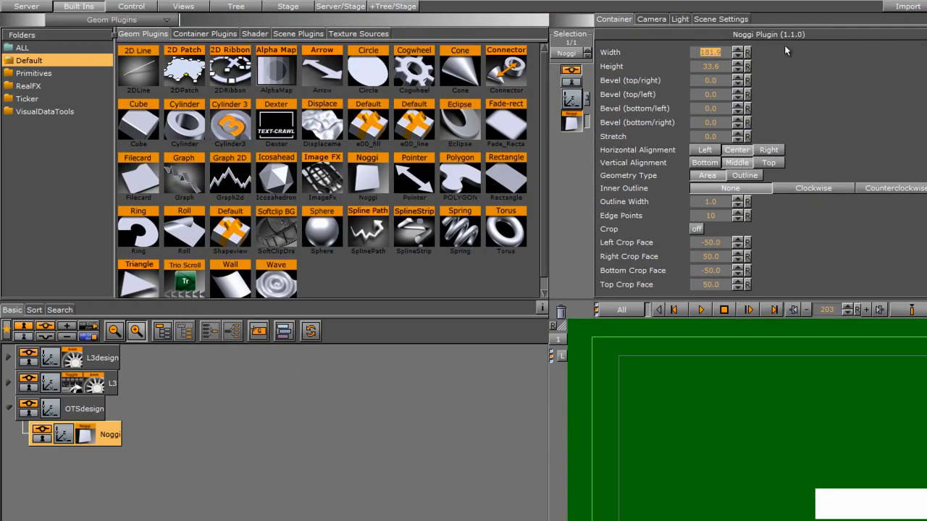
# Step: Move the Noggi bar to position X 221 and Y 97
pyautogui.click(571, 99)
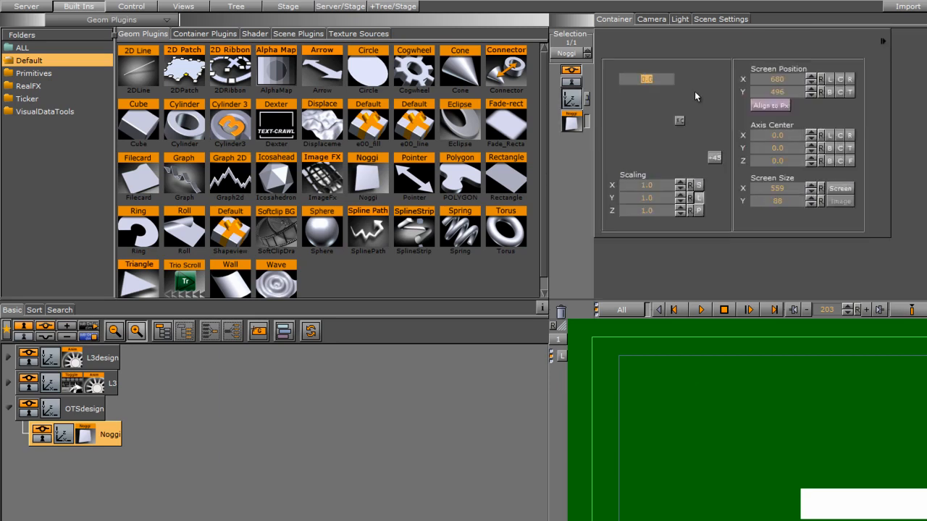
pyautogui.moveTo(643, 79); pyautogui.dragTo(786, 79)
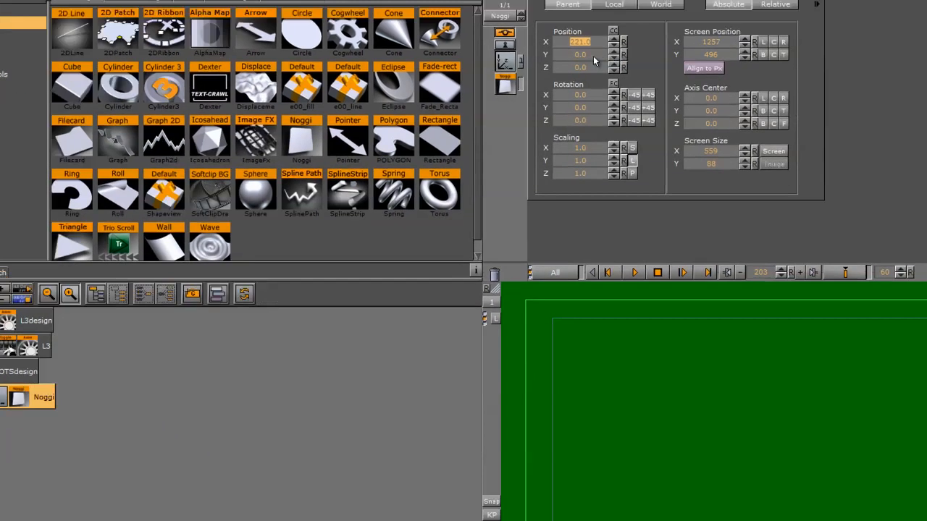
pyautogui.moveTo(653, 92); pyautogui.dragTo(720, 92)
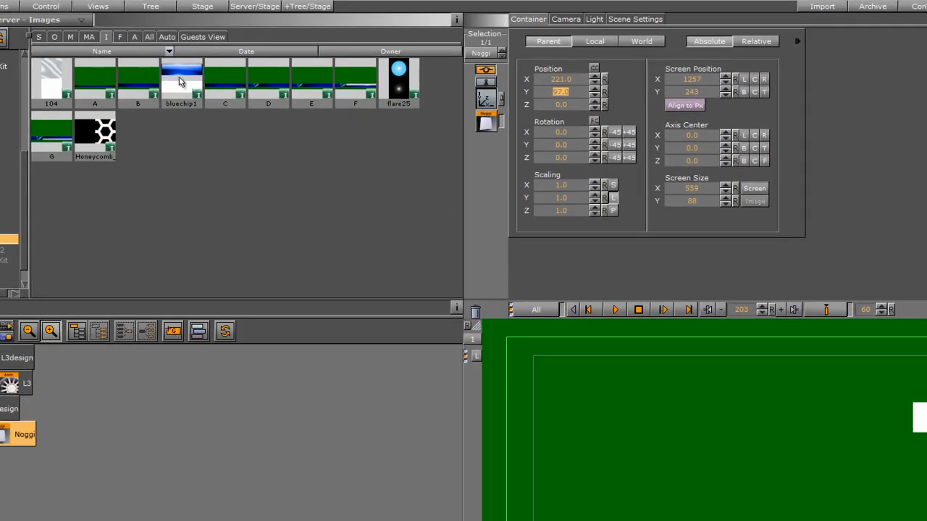
# Step: Texture the Noggi bar with the bluechip1 image and set the texture mapping to Vertex
pyautogui.moveTo(180, 82); pyautogui.dragTo(42, 391)
pyautogui.click(138, 192)
pyautogui.click(283, 123)
pyautogui.click(278, 141)
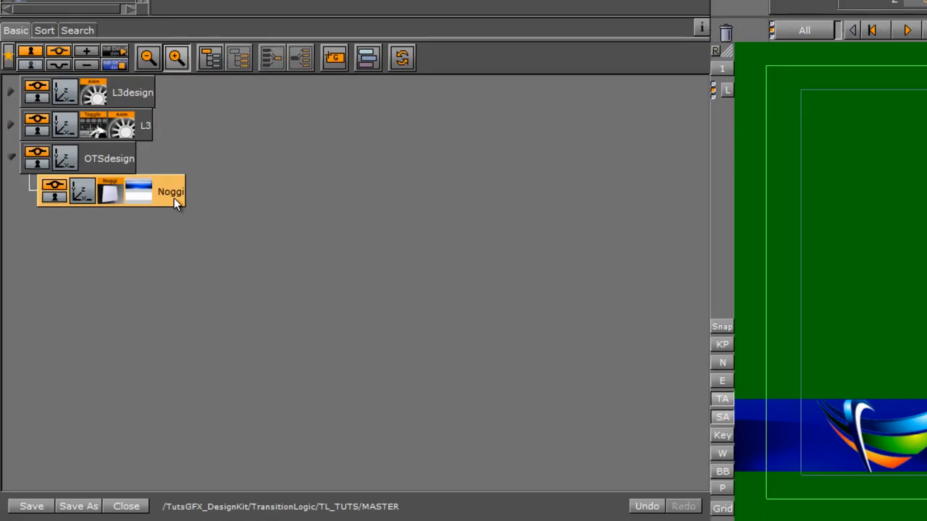
# Step: Duplicate the textured Noggi bar below the original inside OTSdesign and set the copy's vertical alignment to Top
pyautogui.keyDown('ctrl'); pyautogui.moveTo(174, 197); pyautogui.dragTo(102, 239); pyautogui.keyUp('ctrl')
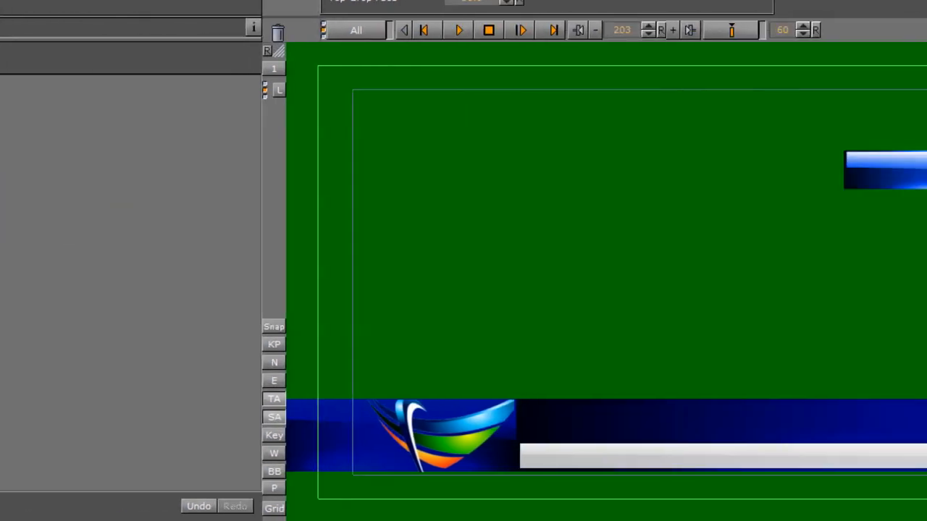
pyautogui.moveTo(758, 185); pyautogui.dragTo(758, 242)
pyautogui.click(165, 75)
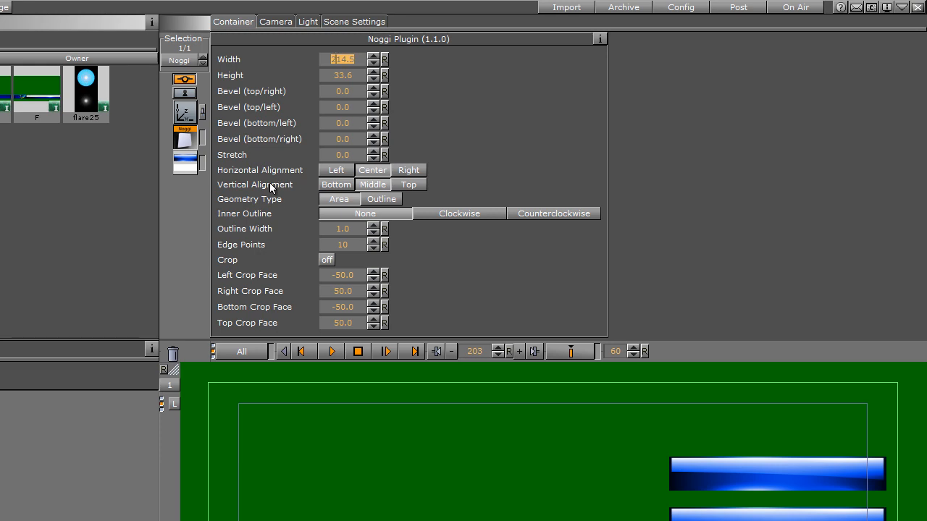
pyautogui.click(403, 185)
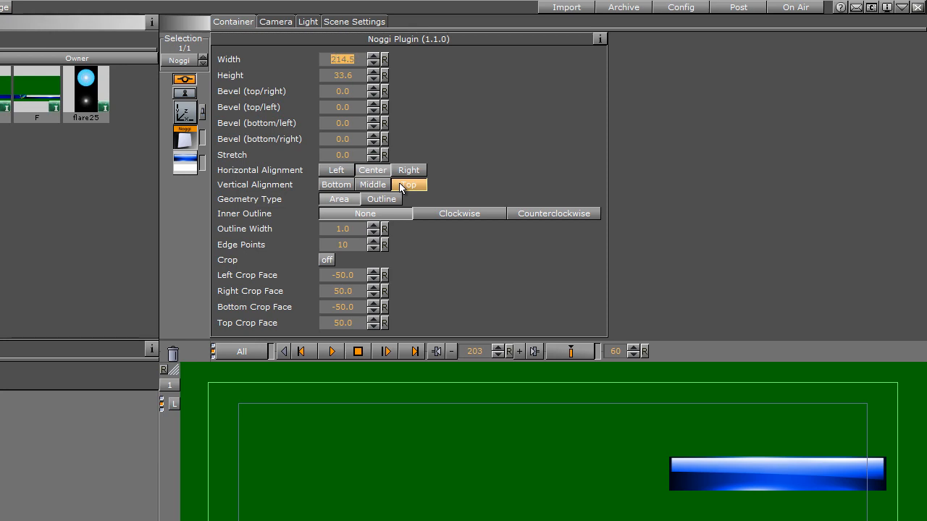
# Step: Increase the copied Noggi's height to about 166 and move it to Y 80, directly beneath the upper bar
pyautogui.moveTo(330, 76); pyautogui.dragTo(739, 72)
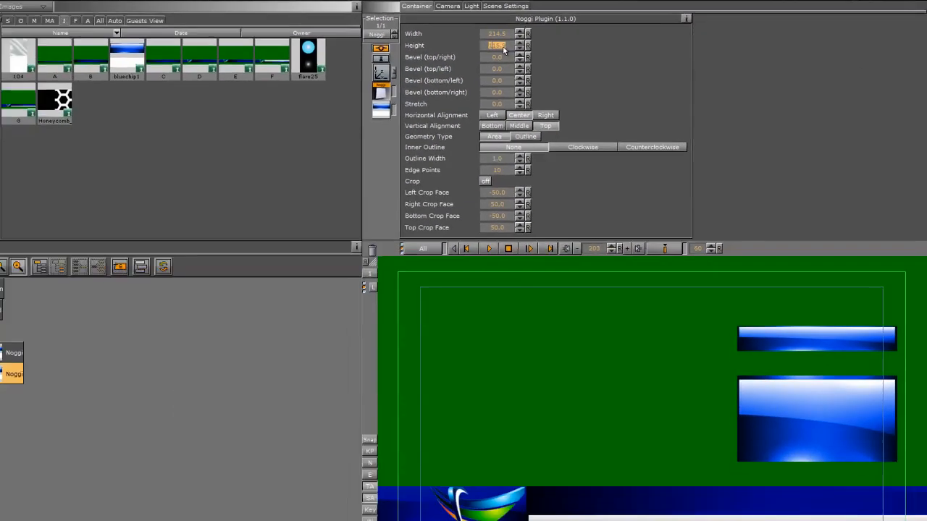
pyautogui.moveTo(384, 69); pyautogui.dragTo(505, 62)
pyautogui.moveTo(370, 67); pyautogui.dragTo(378, 72)
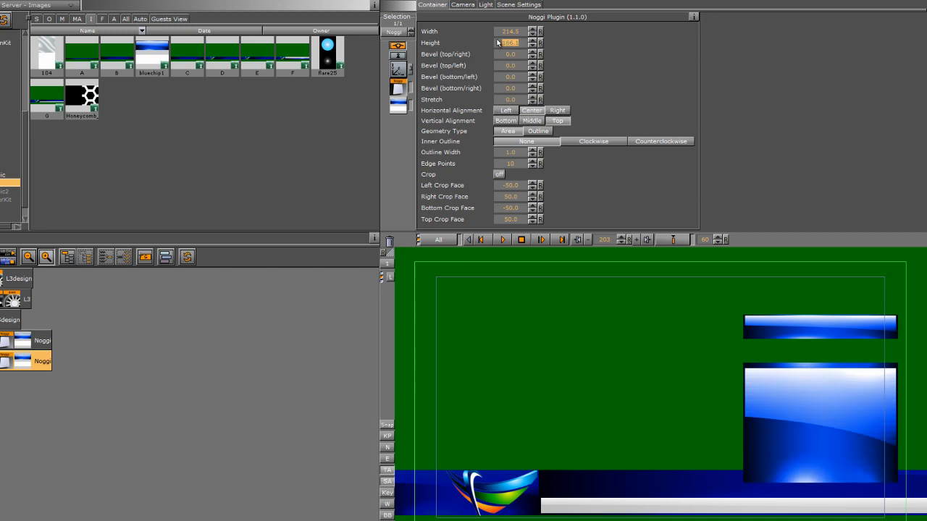
pyautogui.click(397, 69)
pyautogui.moveTo(452, 64); pyautogui.dragTo(462, 64)
# Step: Set the lower panel's texture mapping to Linear, its scaling to X 4.88 and Y 7.21, and its Y position to -9.6
pyautogui.click(24, 360)
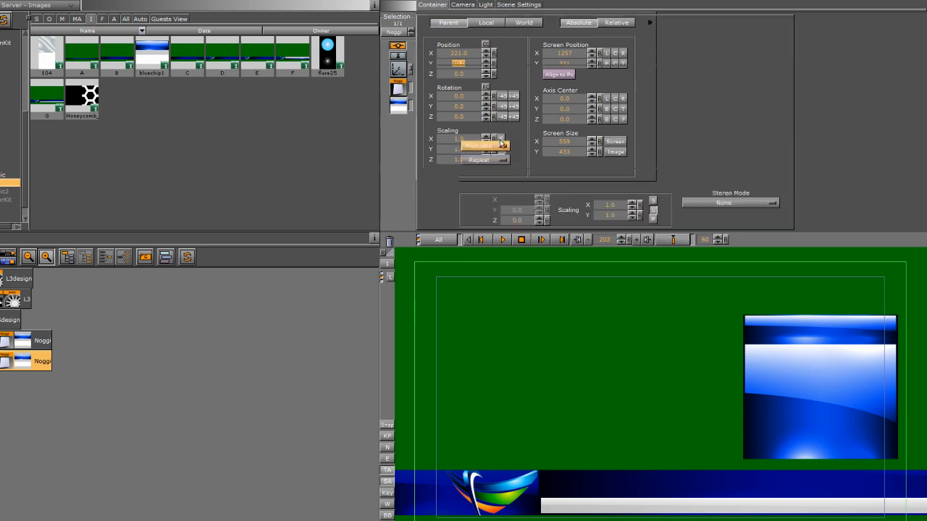
pyautogui.click(481, 85)
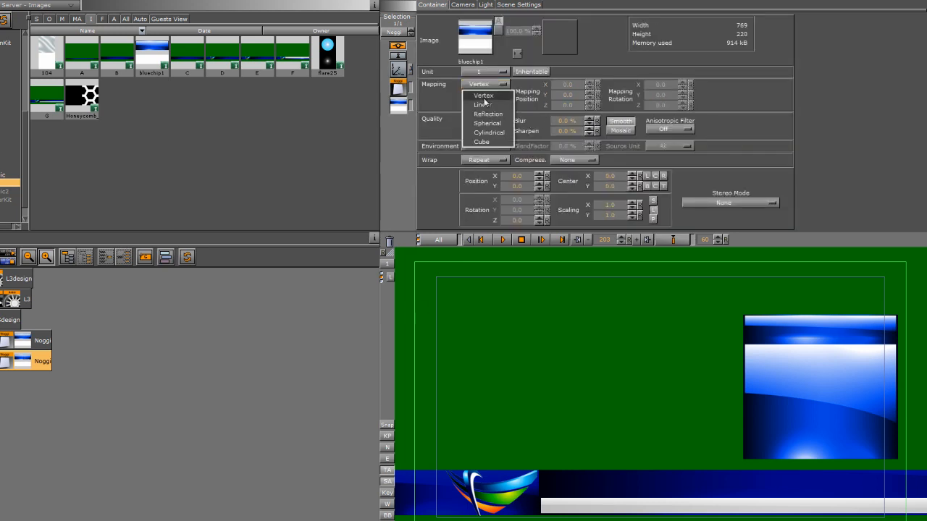
pyautogui.click(482, 105)
pyautogui.moveTo(605, 209); pyautogui.dragTo(607, 189)
pyautogui.moveTo(514, 189); pyautogui.dragTo(523, 188)
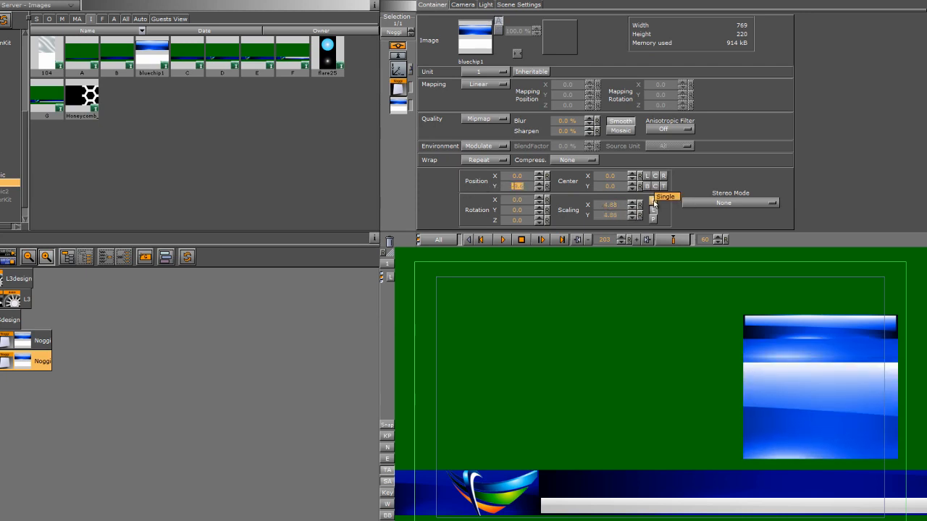
pyautogui.moveTo(614, 215); pyautogui.dragTo(722, 219)
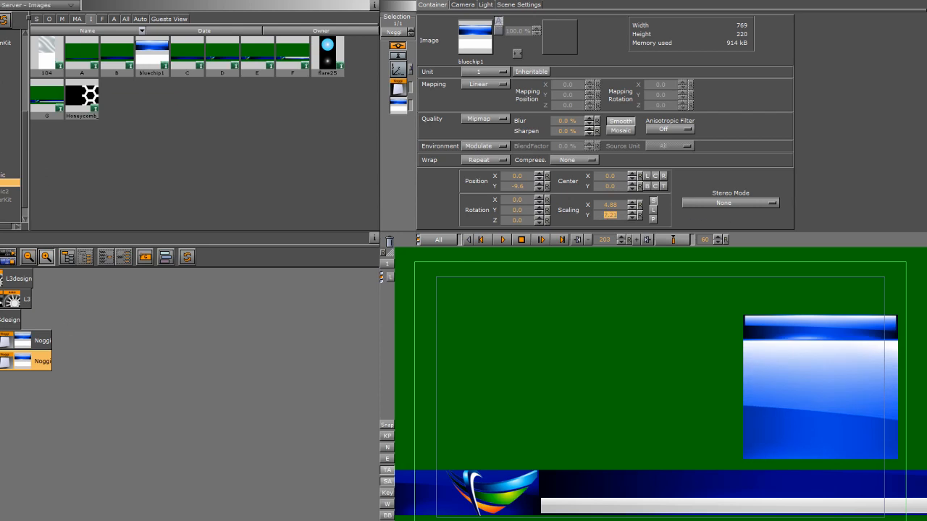
# Step: Apply a dark blue material to the lower panel and adjust its texture to X scaling 5.02 and Y position -5.8
pyautogui.click(62, 19)
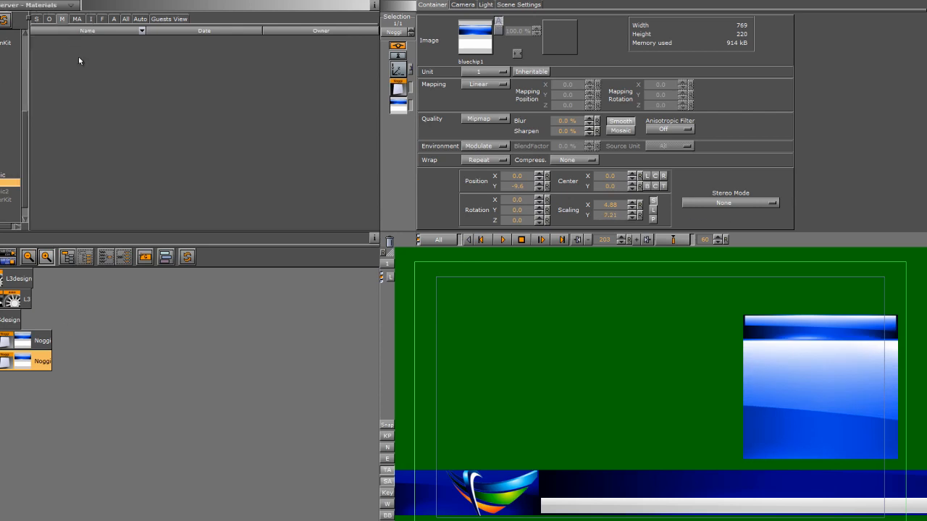
pyautogui.moveTo(47, 52); pyautogui.dragTo(33, 361)
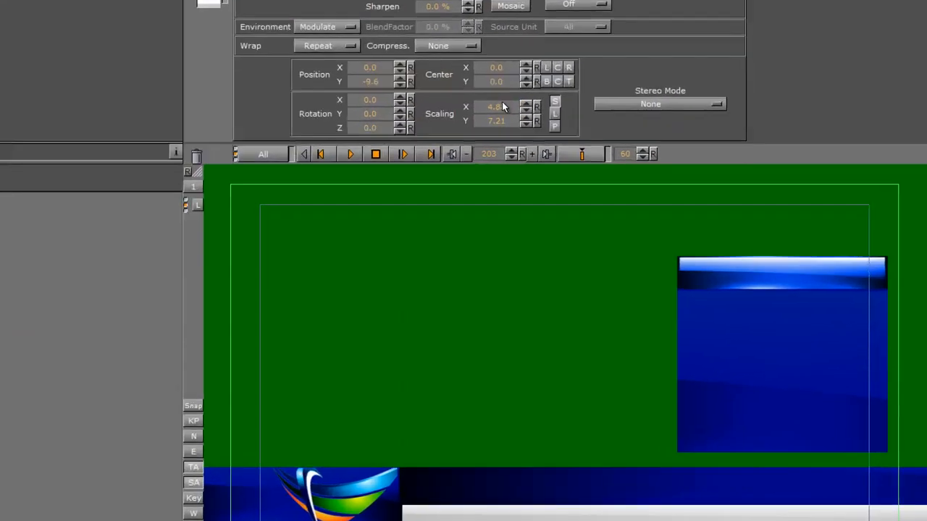
pyautogui.moveTo(501, 106); pyautogui.dragTo(470, 85)
pyautogui.moveTo(341, 70); pyautogui.dragTo(361, 80)
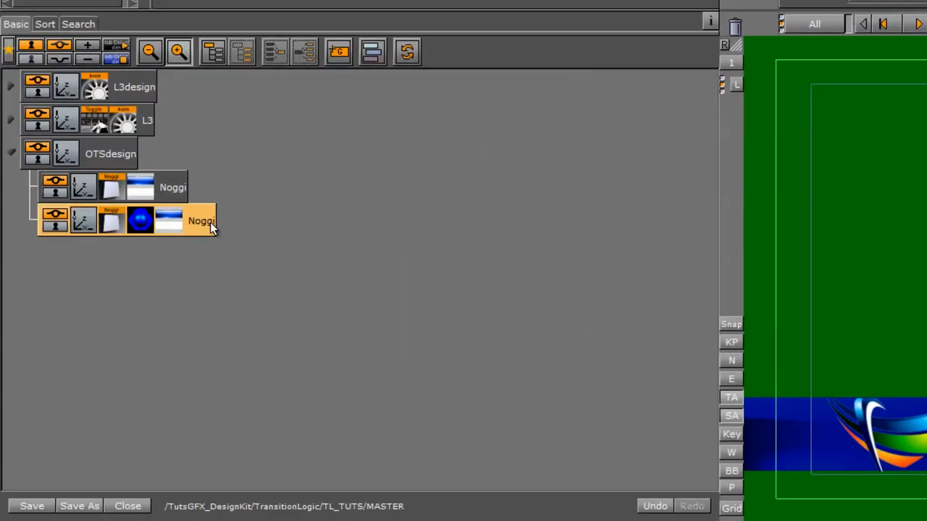
# Step: Duplicate the blue lower panel within OTSdesign and set the copy's Z position to -0.1
pyautogui.moveTo(210, 226); pyautogui.dragTo(123, 202)
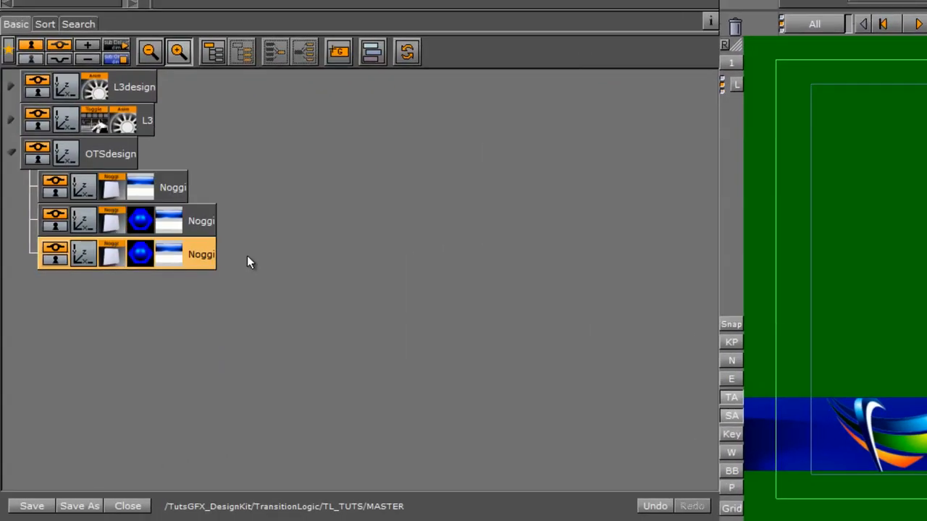
pyautogui.click(84, 225)
pyautogui.click(87, 262)
# Step: Replace the middle Noggi's texture with the Honeycomb_Black_key image and remove that container's blue material
pyautogui.click(213, 143)
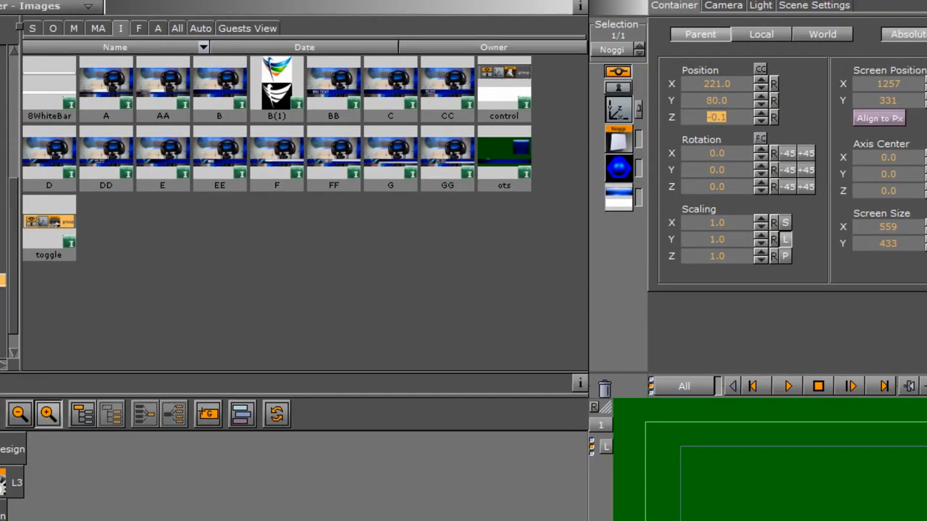
pyautogui.click(3, 294)
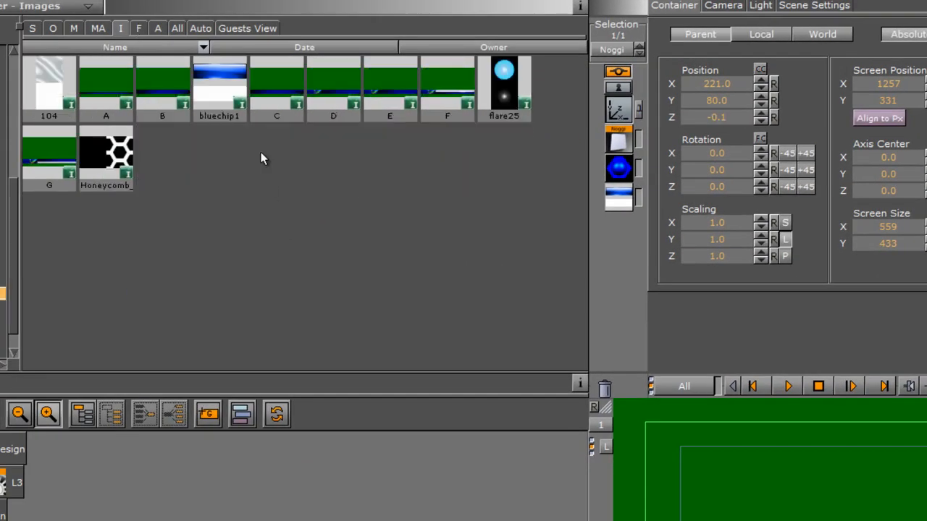
pyautogui.moveTo(100, 164); pyautogui.dragTo(135, 337)
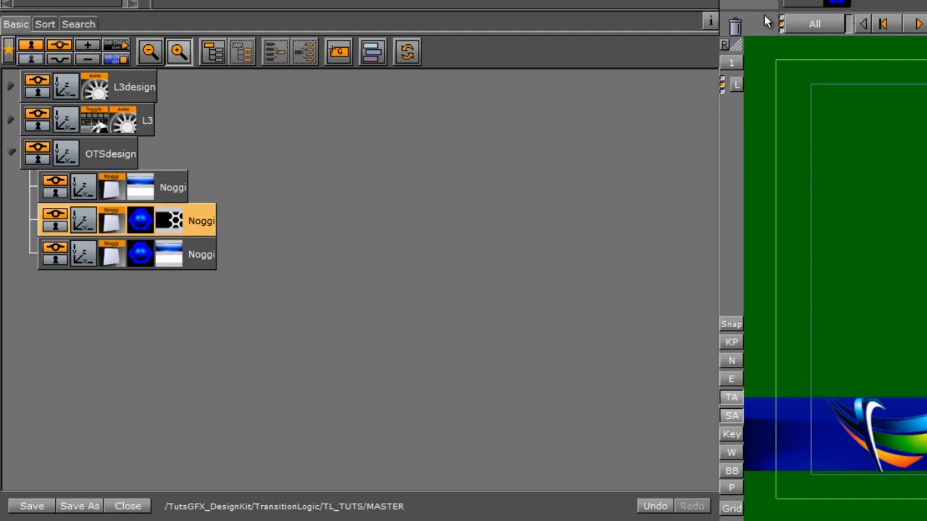
pyautogui.moveTo(767, 22); pyautogui.dragTo(735, 25)
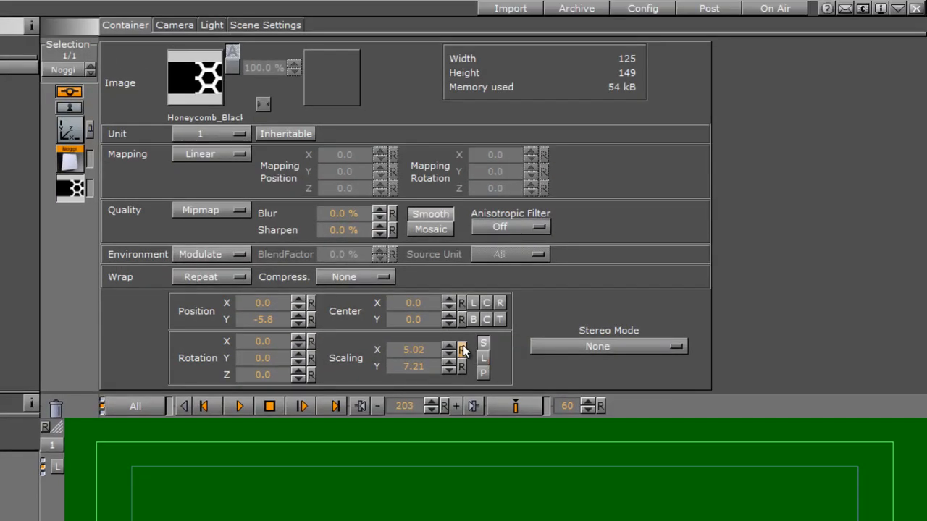
# Step: Reset the honeycomb texture's X and Y scaling, lock the axes together, and rescale it into a fine, dense pattern
pyautogui.click(461, 350)
pyautogui.click(462, 367)
pyautogui.click(483, 358)
pyautogui.moveTo(417, 347); pyautogui.dragTo(340, 374)
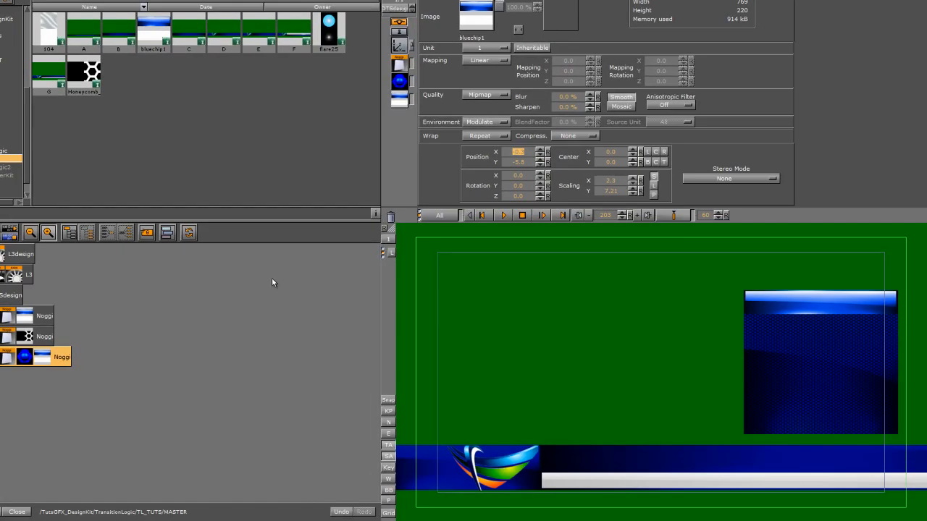
# Step: Raise the whole OTSdesign group slightly so the graphic sits higher above the lower third
pyautogui.click(11, 295)
pyautogui.moveTo(456, 42); pyautogui.dragTo(469, 41)
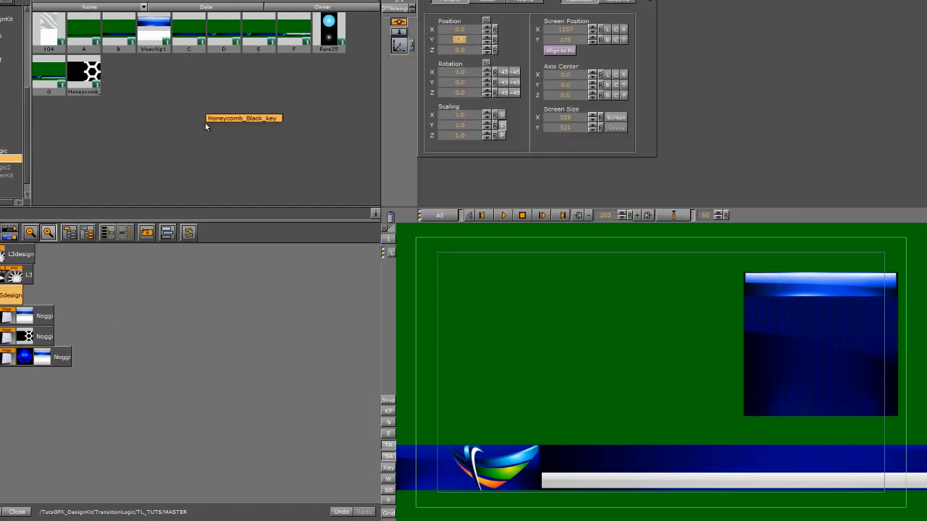
# Step: Add the flare25 image as a container inside OTSdesign and position it at X 195, Y 82, Z 1
pyautogui.moveTo(336, 31); pyautogui.dragTo(33, 297)
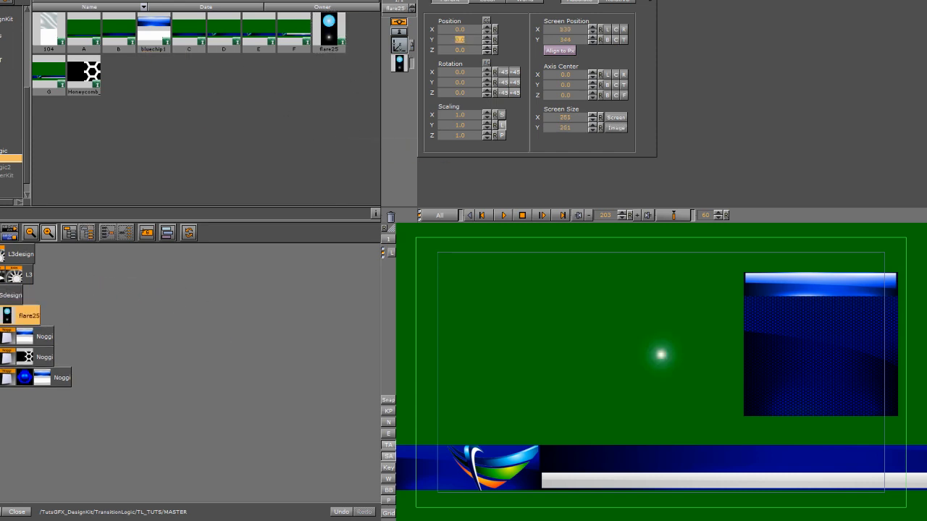
pyautogui.moveTo(445, 32); pyautogui.dragTo(474, 32)
pyautogui.click(488, 48)
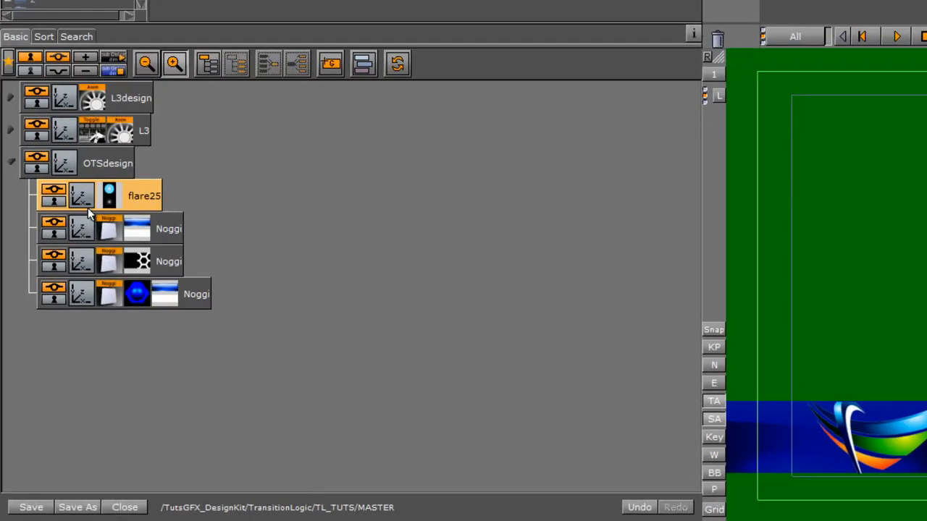
# Step: Add the Expert plugin from the Global container plugins to the flare25 container
pyautogui.click(8, 65)
pyautogui.click(8, 65)
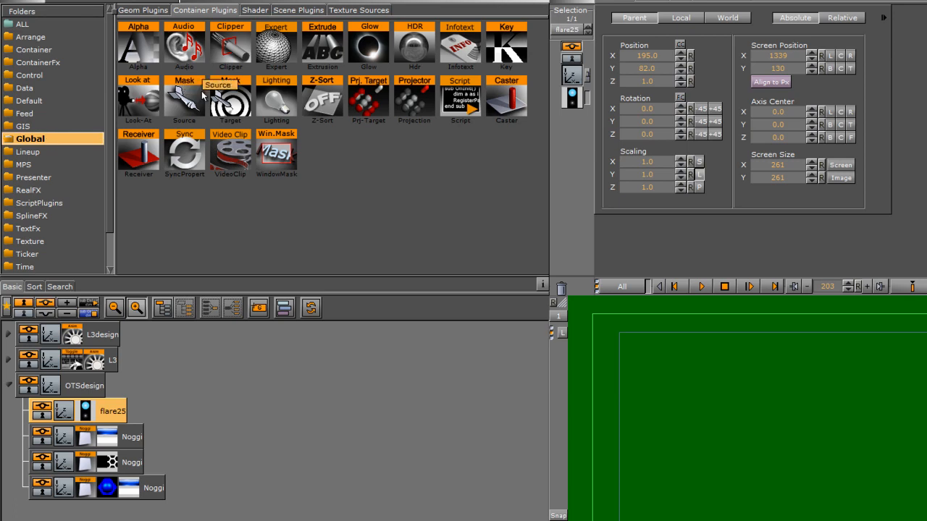
pyautogui.moveTo(283, 45); pyautogui.dragTo(107, 409)
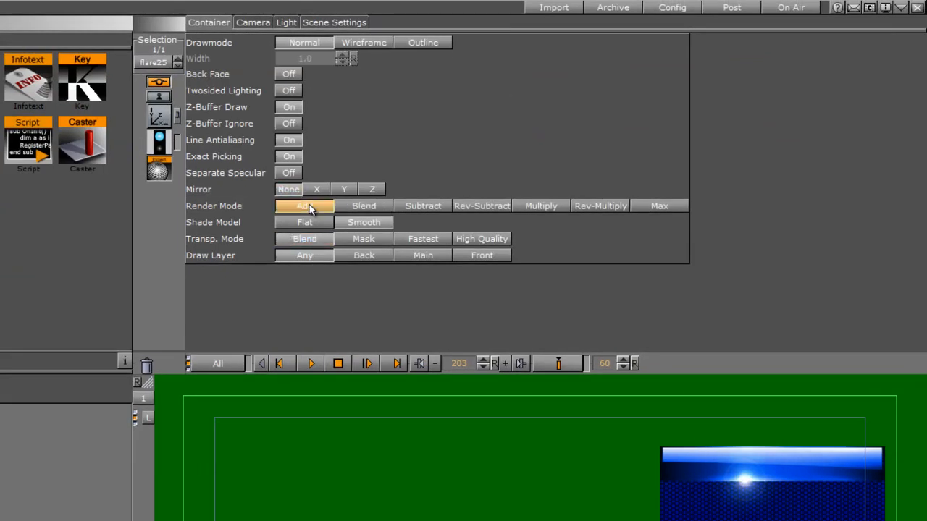
# Step: Flatten the flare25 container to scaling X 0.842, Y 0.086, Z 0.32 and lower its Y position to 80
pyautogui.click(160, 116)
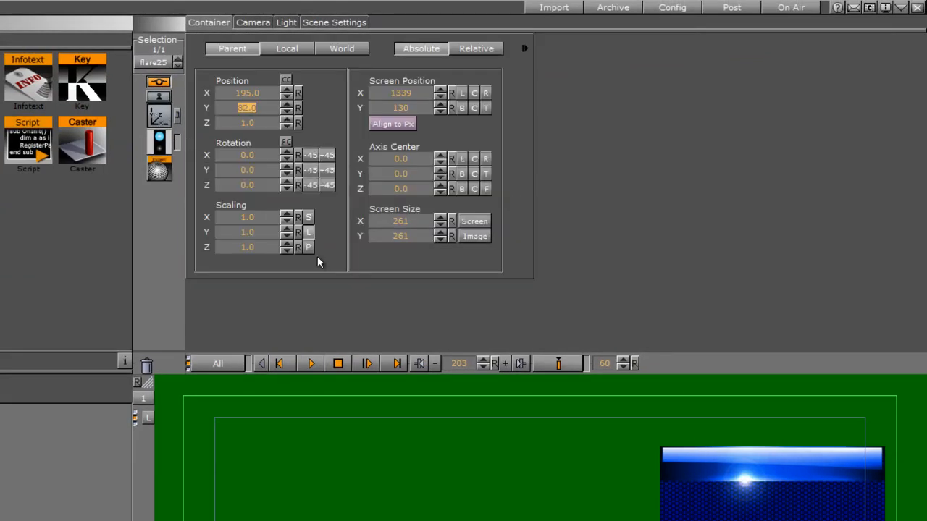
pyautogui.moveTo(229, 217); pyautogui.dragTo(348, 240)
pyautogui.moveTo(251, 230); pyautogui.dragTo(197, 246)
pyautogui.moveTo(260, 248); pyautogui.dragTo(205, 255)
pyautogui.click(285, 110)
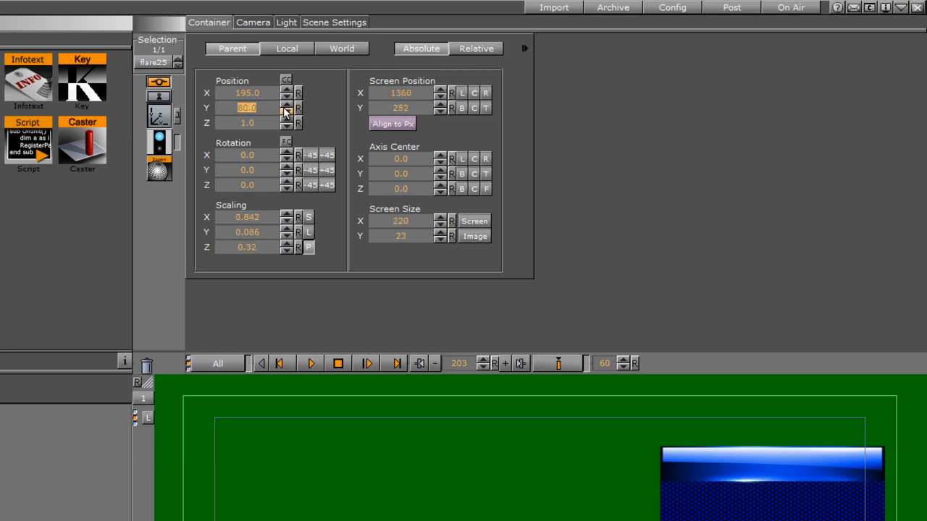
# Step: Reposition the flare along X under the top bar and enlarge it proportionally to scaling X 2.201, Y 0.226, Z 0.837
pyautogui.moveTo(271, 91); pyautogui.dragTo(338, 112)
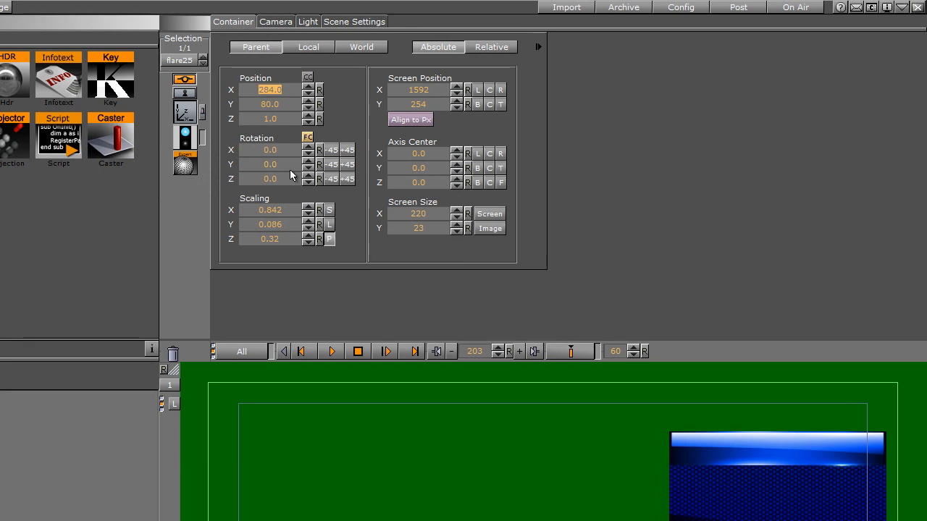
pyautogui.moveTo(255, 226); pyautogui.dragTo(266, 224)
pyautogui.moveTo(280, 91); pyautogui.dragTo(243, 138)
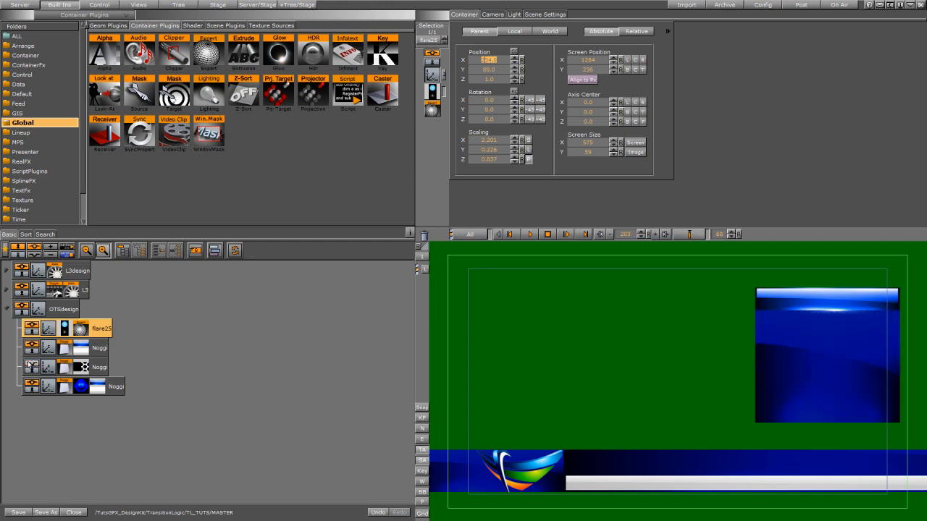
# Step: Toggle the visibility of the honeycomb Noggi and the blue base Noggi to check which layer each one draws
pyautogui.click(30, 365)
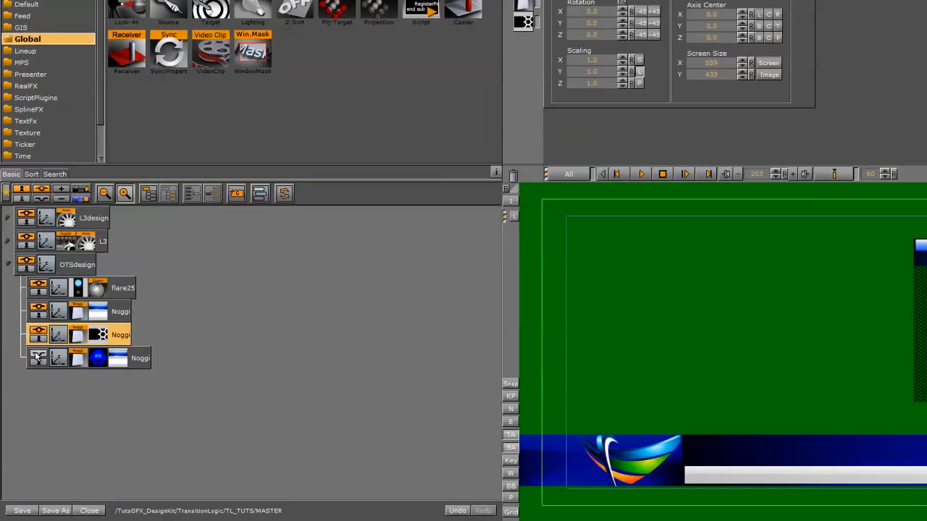
pyautogui.click(38, 357)
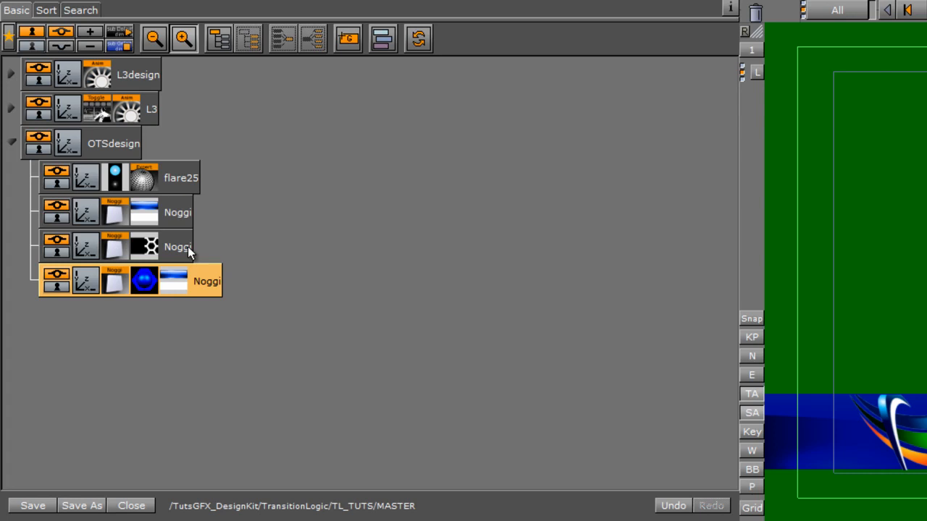
pyautogui.keyDown('ctrl'); pyautogui.click(187, 247); pyautogui.keyUp('ctrl')
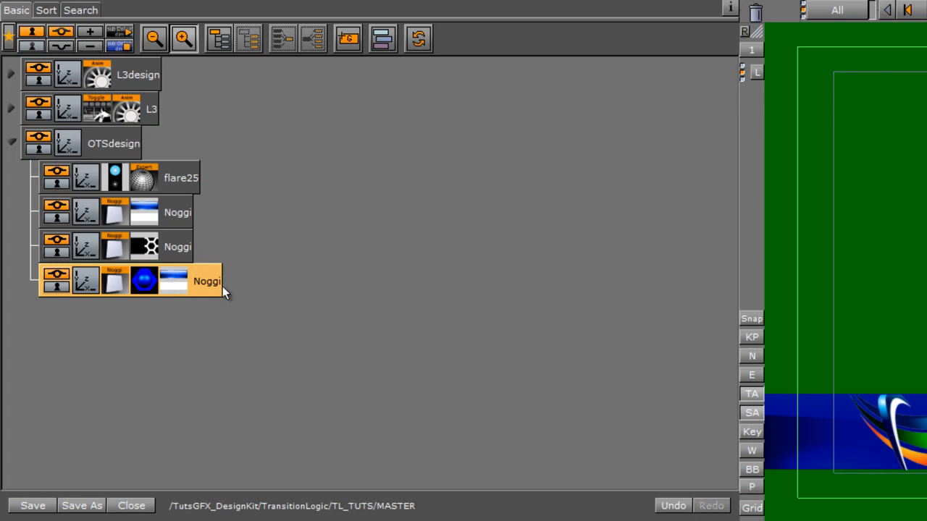
pyautogui.click(123, 285)
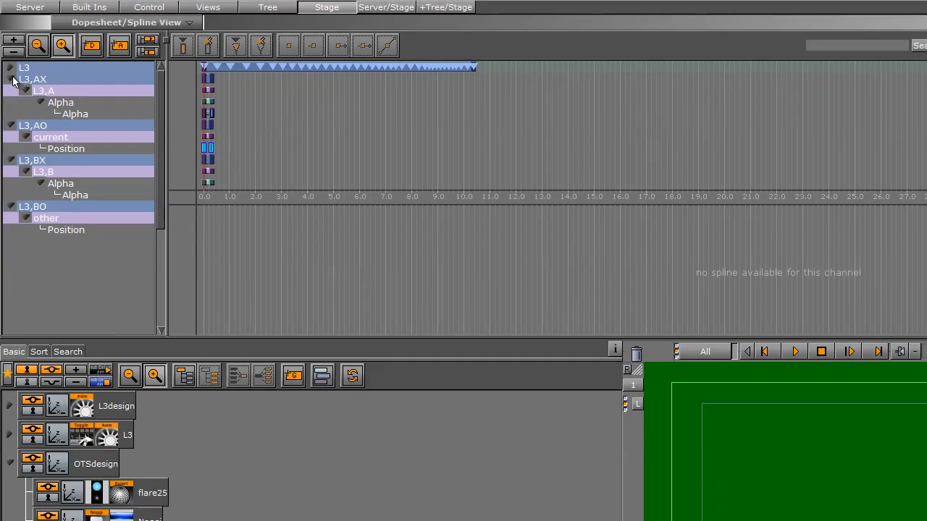
# Step: Collapse the L3 directors in the stage and add a new director named OTS
pyautogui.click(11, 79)
pyautogui.click(11, 91)
pyautogui.click(11, 103)
pyautogui.click(10, 114)
pyautogui.moveTo(13, 40); pyautogui.dragTo(45, 129)
pyautogui.rightClick(45, 125)
pyautogui.click(93, 132)
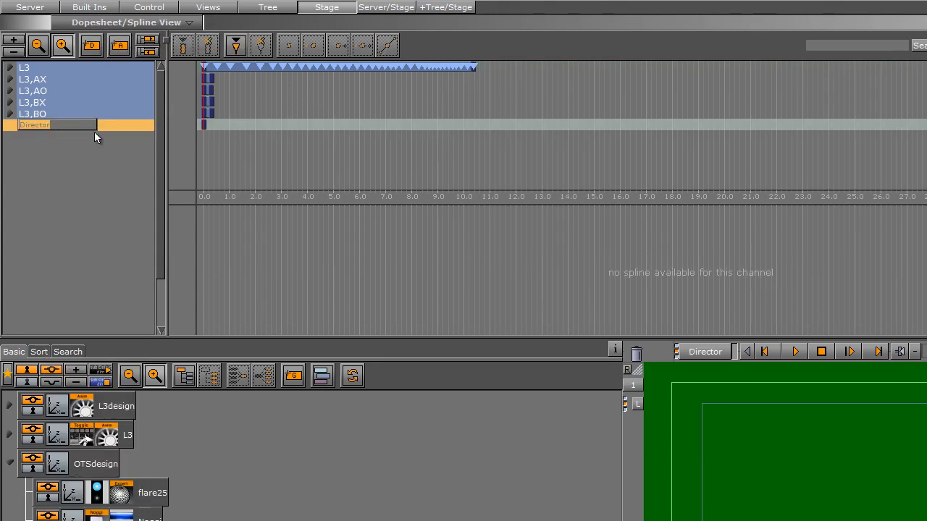
pyautogui.write('ots')
pyautogui.press('Return')
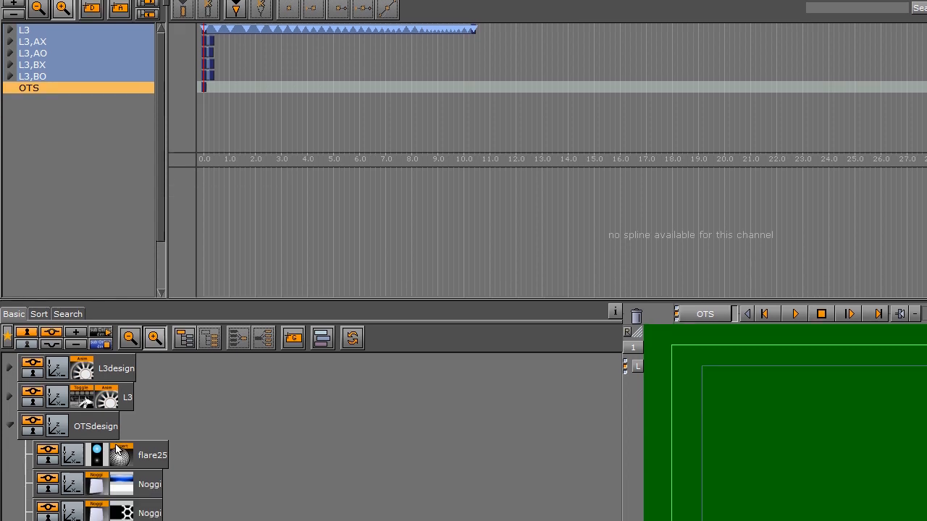
# Step: Group the honeycomb and blue base Noggi containers under a new parent container named bgplate
pyautogui.click(119, 340)
pyautogui.keyDown('ctrl'); pyautogui.click(123, 291); pyautogui.keyUp('ctrl')
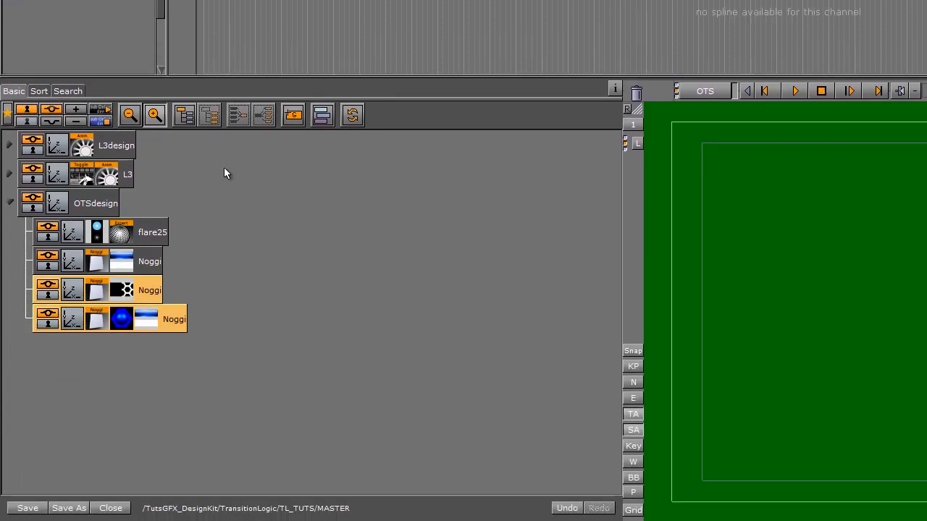
pyautogui.click(186, 117)
pyautogui.doubleClick(109, 291)
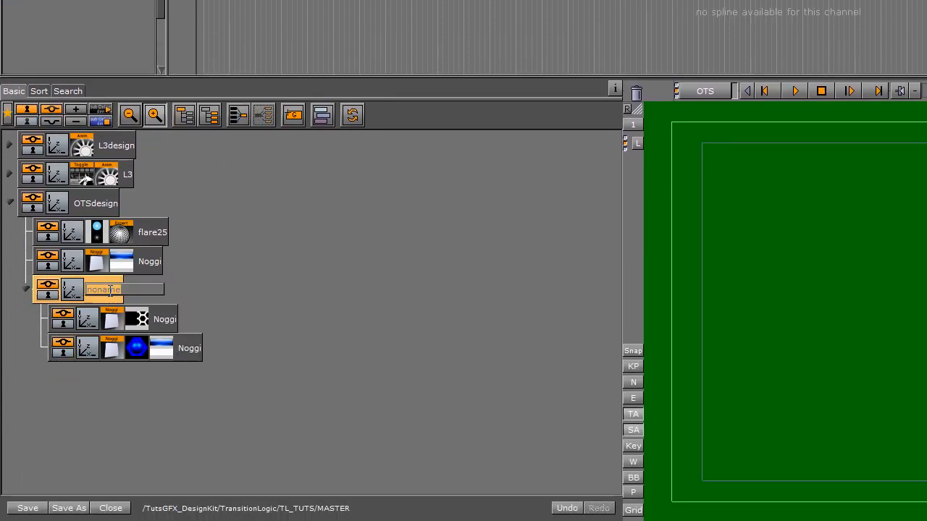
pyautogui.write('E')
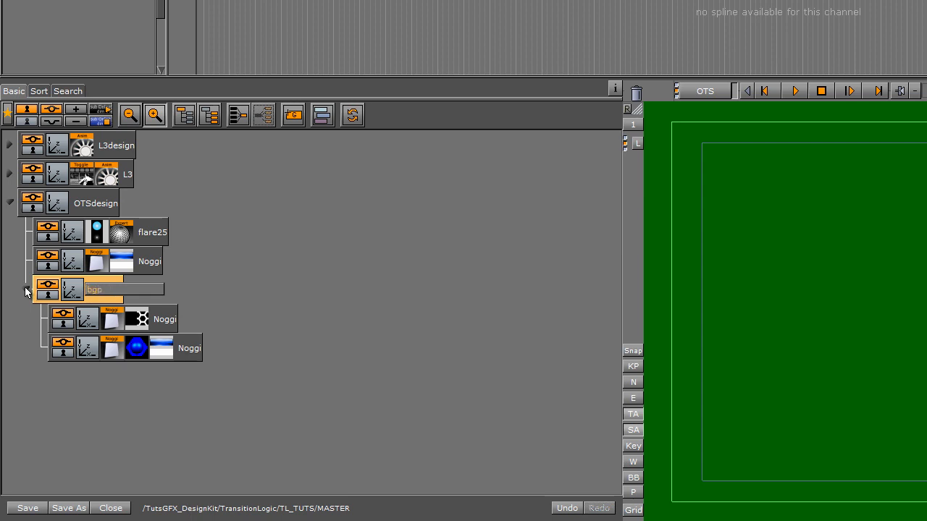
pyautogui.press('Return')
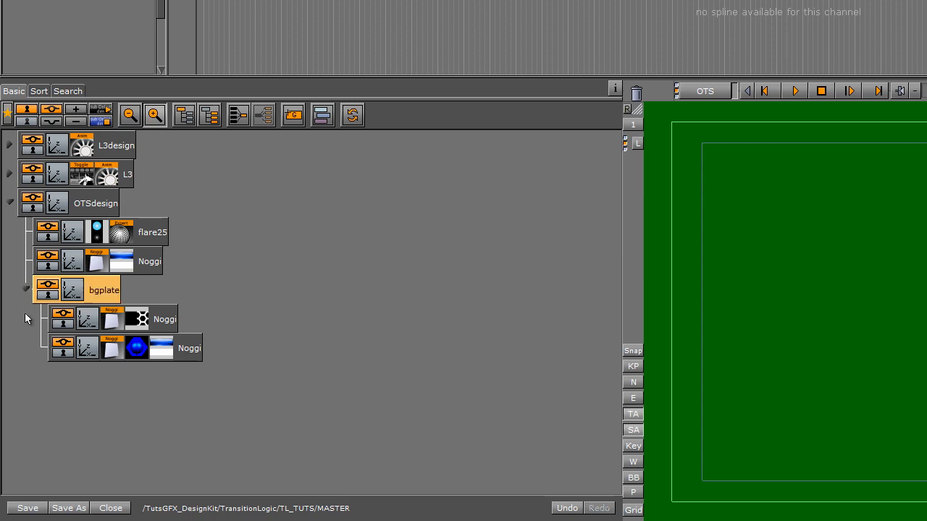
# Step: Keyframe the blue base Noggi's height growing from 0 to 166.1 on the OTS director and copy the animation to the honeycomb Noggi
pyautogui.click(108, 355)
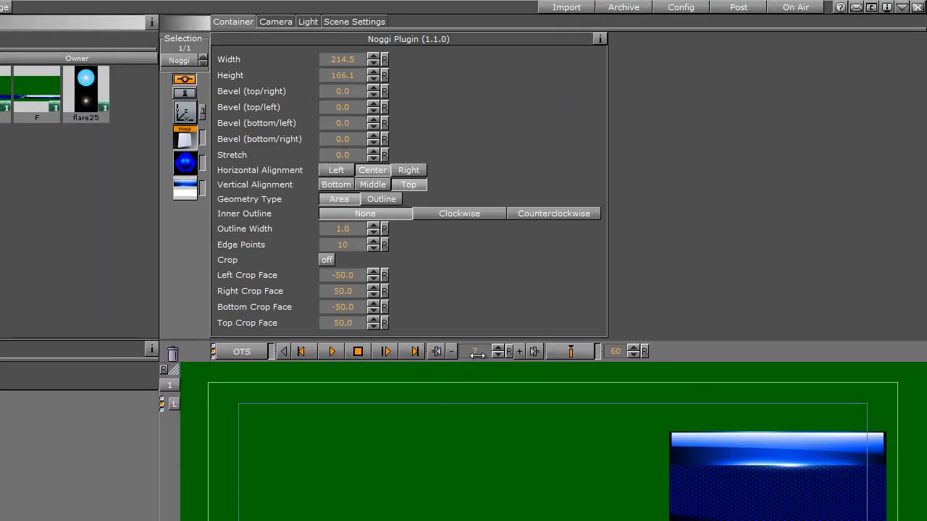
pyautogui.click(563, 353)
pyautogui.moveTo(480, 351); pyautogui.dragTo(251, 340)
pyautogui.click(346, 75)
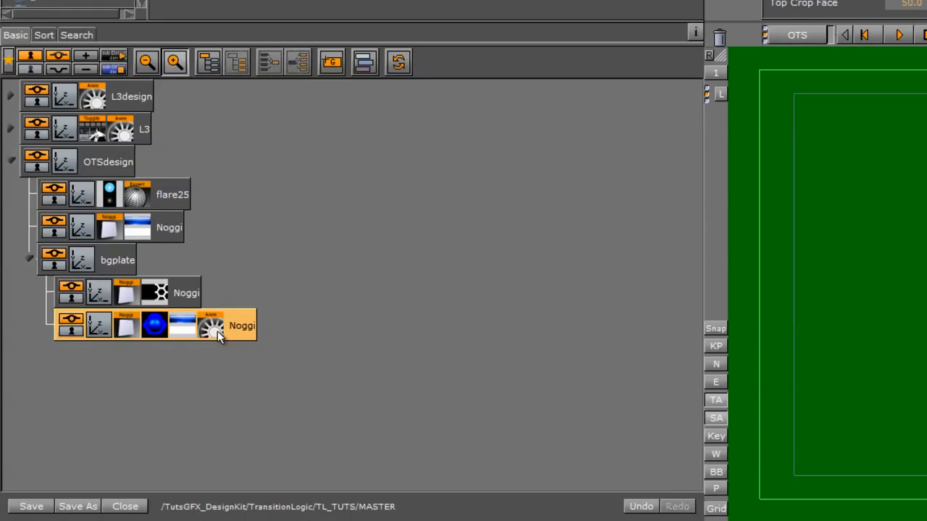
pyautogui.keyDown('ctrl'); pyautogui.moveTo(217, 331); pyautogui.dragTo(174, 286); pyautogui.keyUp('ctrl')
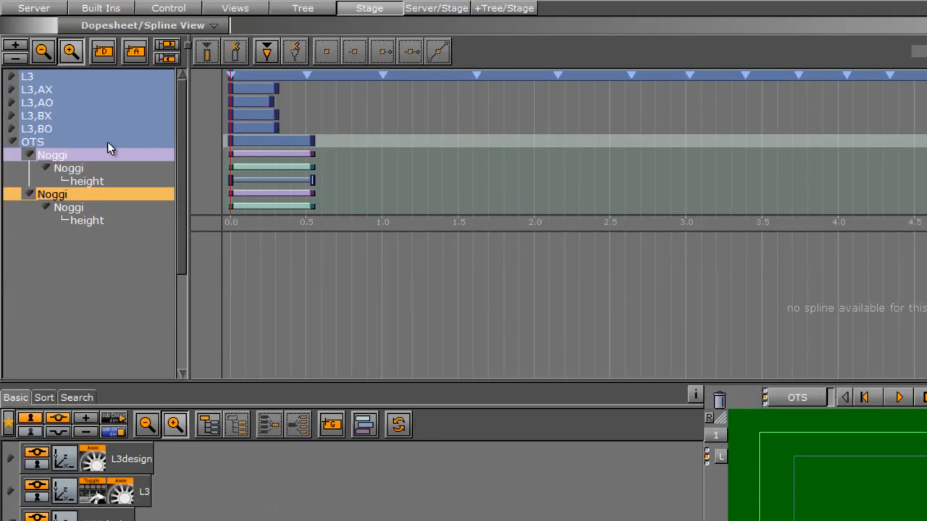
# Step: Add stop points to the OTS director at 0 seconds and at the end of the animation, 0.533 seconds
pyautogui.click(107, 141)
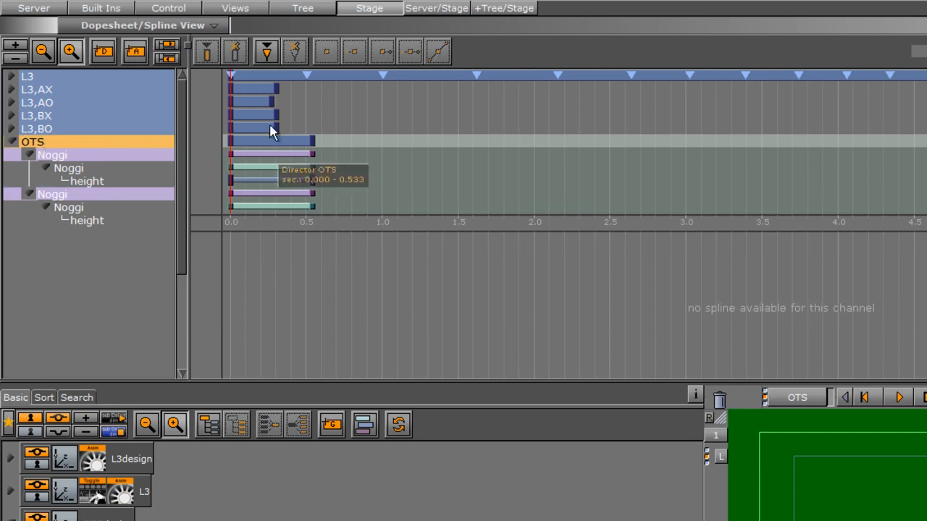
pyautogui.click(266, 55)
pyautogui.moveTo(336, 204)
pyautogui.mouseDown()
pyautogui.moveTo(304, 215)
pyautogui.moveTo(312, 221)
pyautogui.mouseUp()
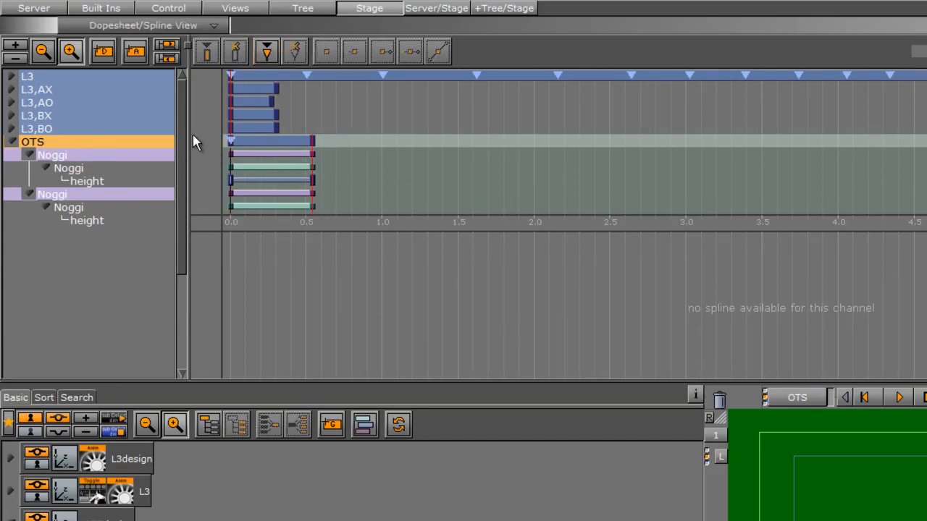
pyautogui.click(267, 54)
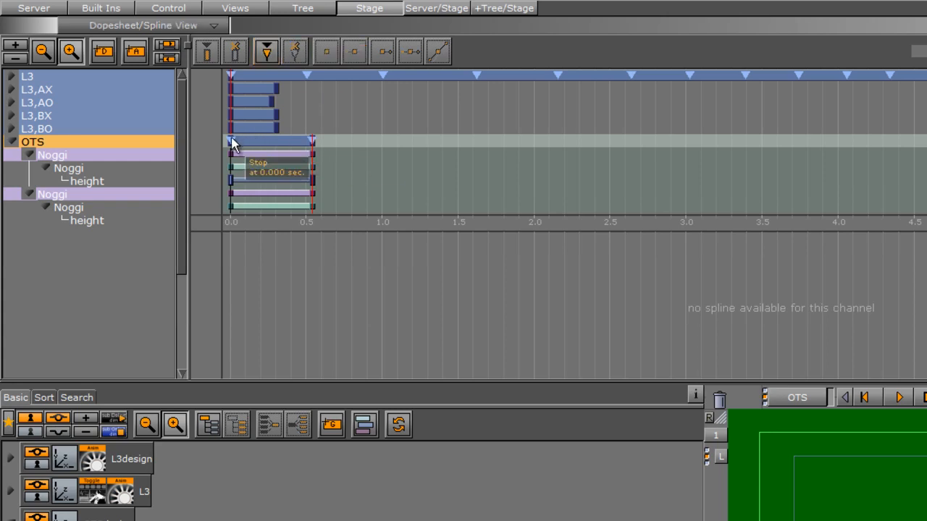
pyautogui.click(232, 142)
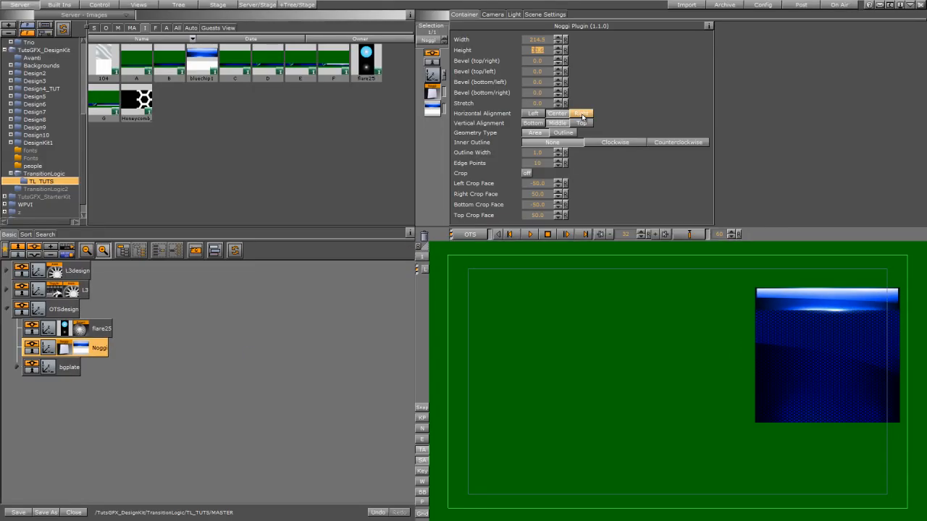
# Step: Set the top bar Noggi's horizontal alignment to Right and realign it over the background plate at X position 328
pyautogui.click(582, 116)
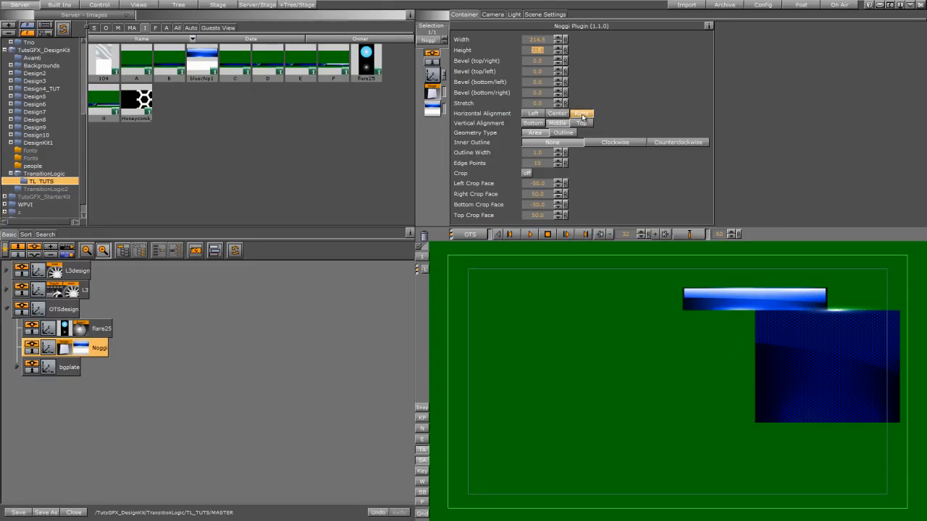
pyautogui.click(433, 75)
pyautogui.moveTo(498, 59); pyautogui.dragTo(533, 76)
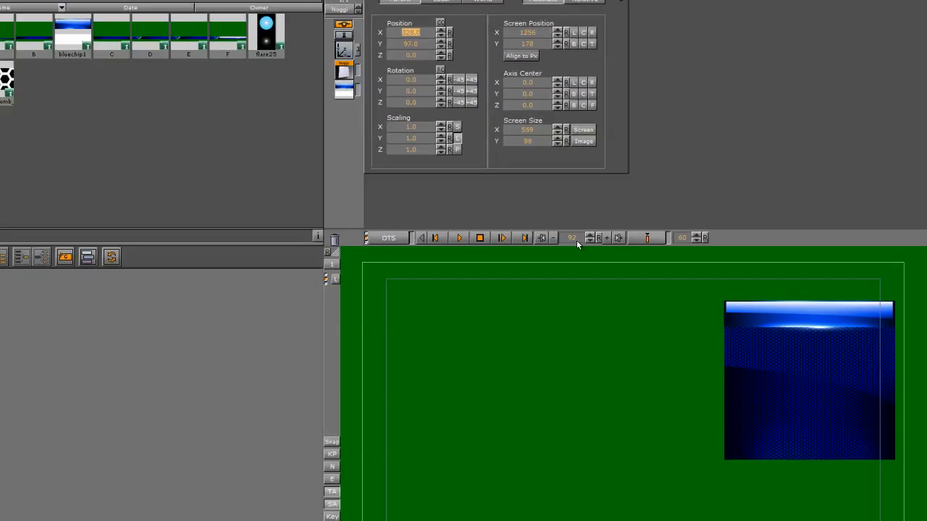
# Step: Keyframe the top bar Noggi's width at 0 on frame 0 of the OTS director and preview the animation
pyautogui.moveTo(551, 240); pyautogui.dragTo(224, 242)
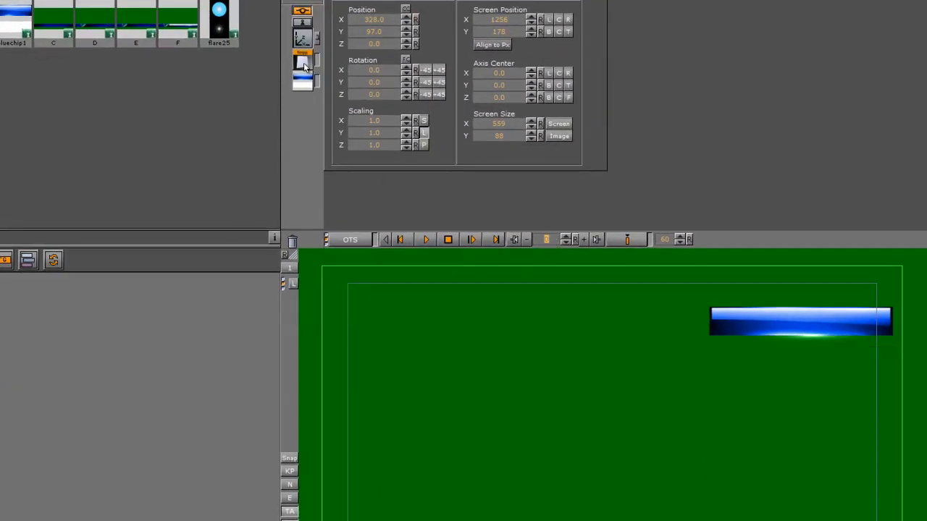
pyautogui.click(303, 63)
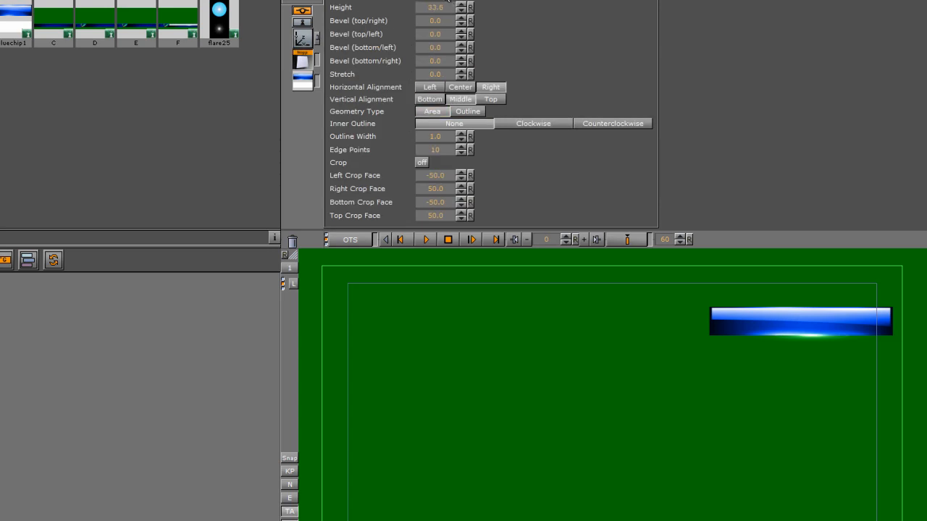
pyautogui.click(442, 32)
pyautogui.write('0')
pyautogui.press('Return')
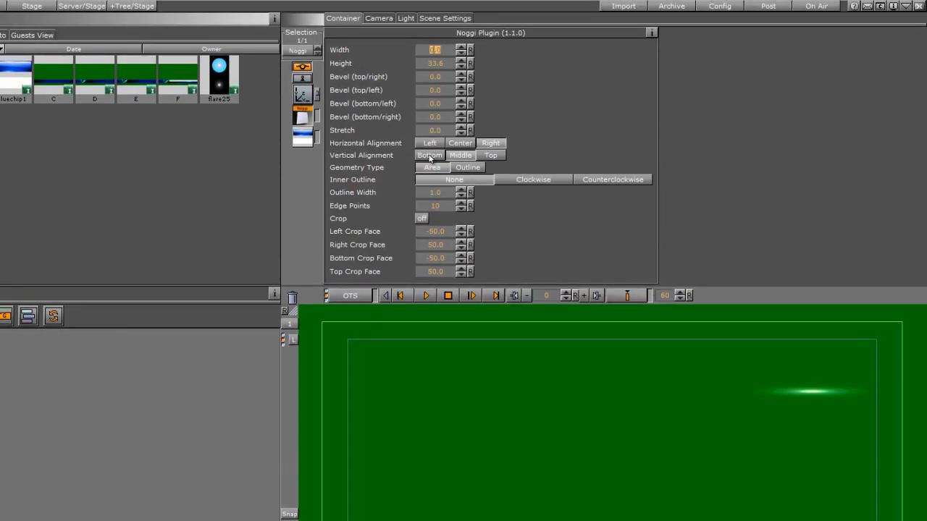
pyautogui.click(620, 295)
pyautogui.click(428, 295)
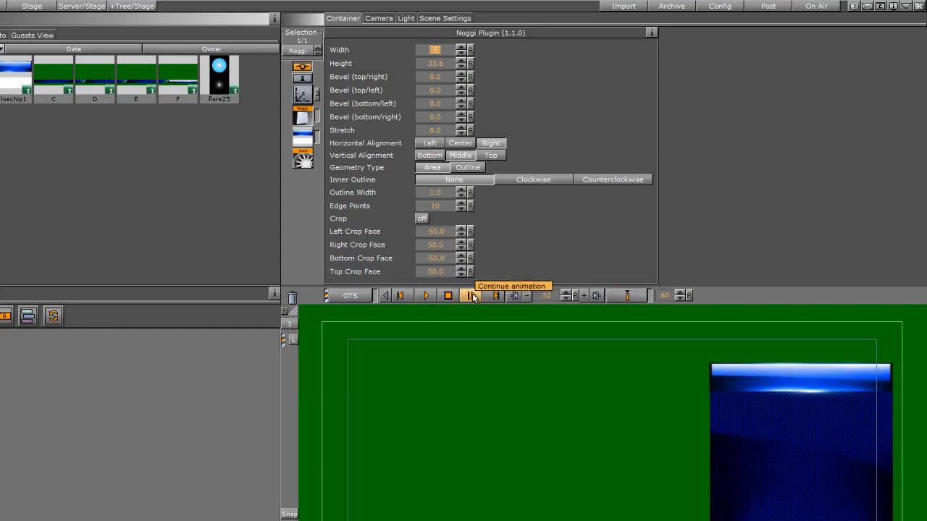
# Step: Rename the top bar Noggi container as title, with the stage's animation channels in view
pyautogui.click(29, 6)
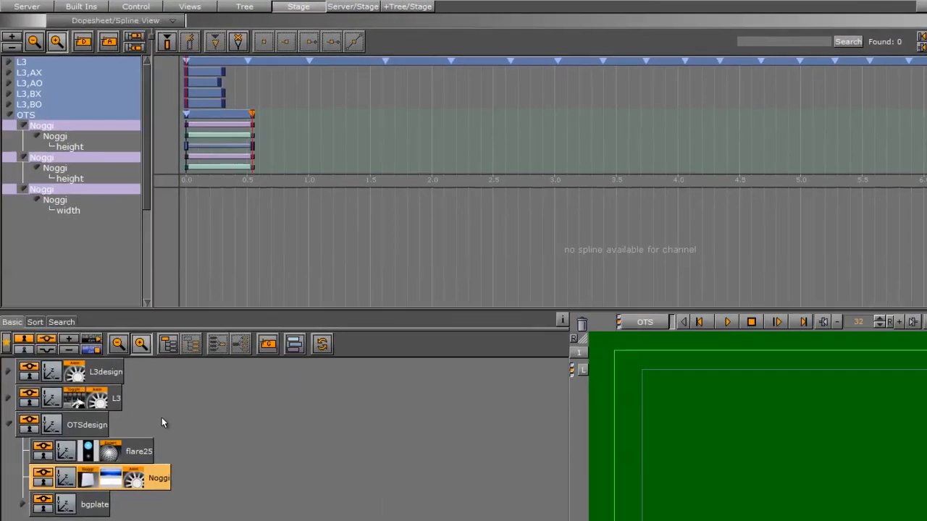
pyautogui.doubleClick(158, 479)
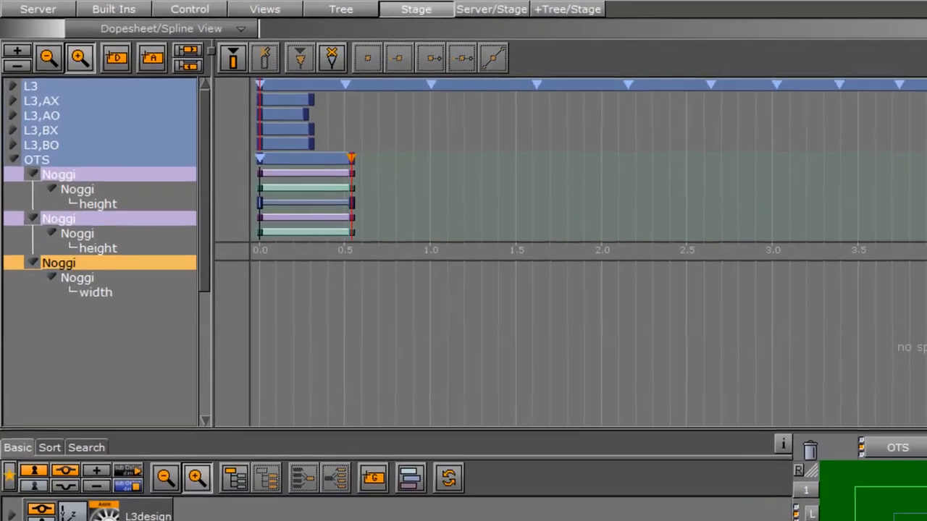
pyautogui.press('Return')
# Step: End the title's width animation at about 0.33 seconds, delay both background height animations to start at frame 12, and preview the timing
pyautogui.moveTo(205, 255); pyautogui.dragTo(209, 323)
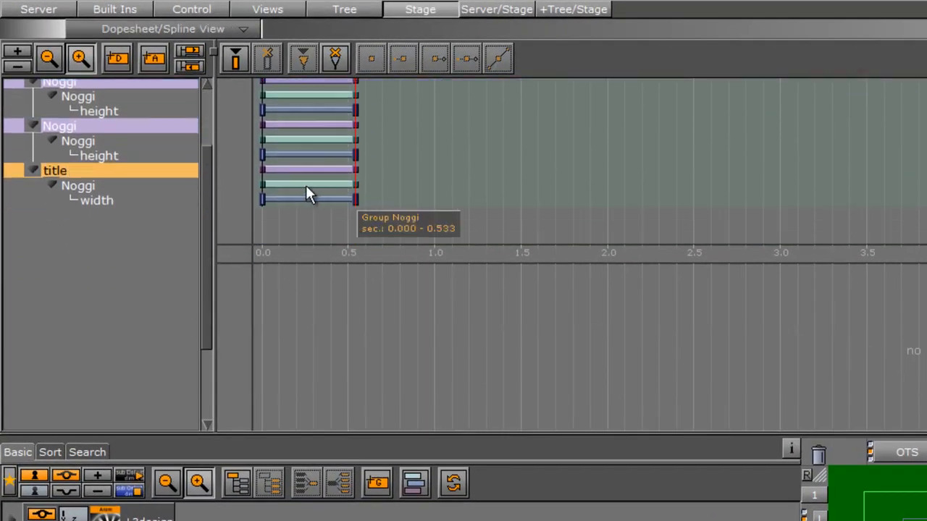
pyautogui.moveTo(361, 200); pyautogui.dragTo(319, 200)
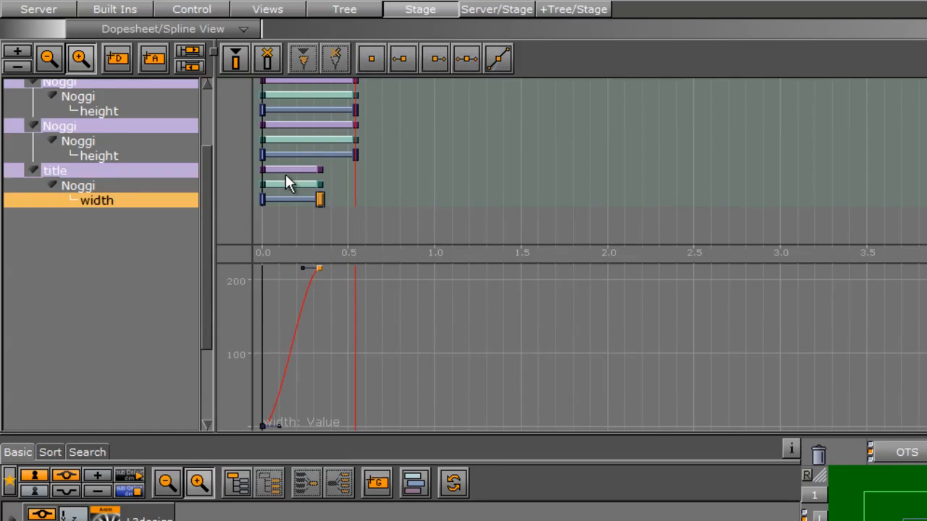
pyautogui.moveTo(263, 154); pyautogui.dragTo(296, 155)
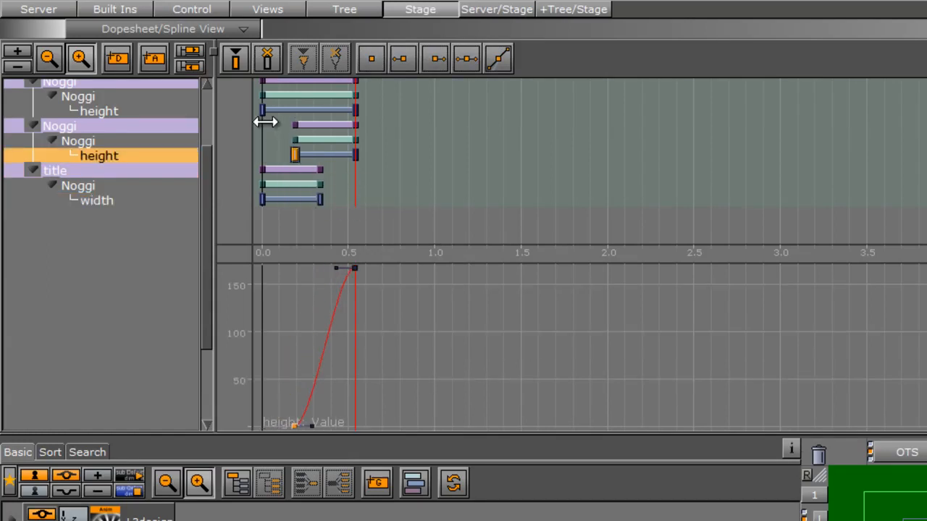
pyautogui.moveTo(264, 110); pyautogui.dragTo(297, 117)
pyautogui.moveTo(519, 229); pyautogui.dragTo(96, 233)
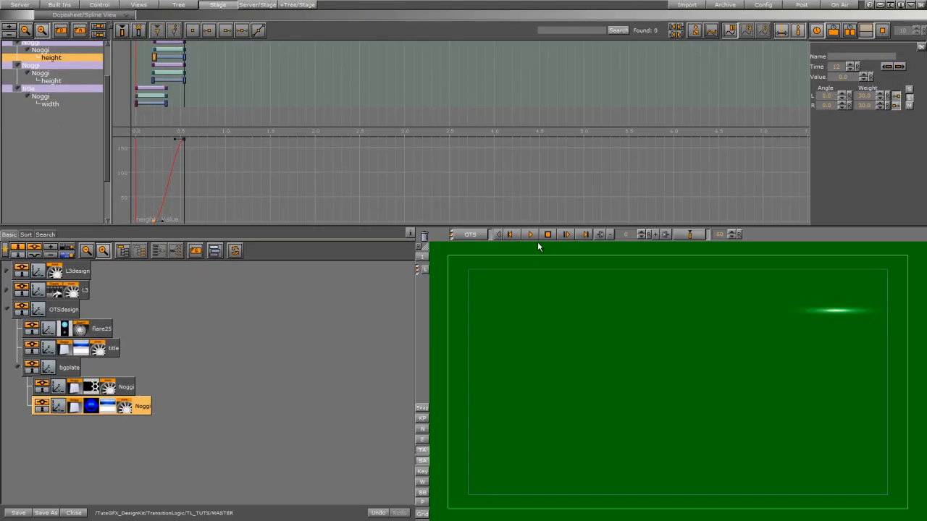
pyautogui.click(566, 234)
# Step: Collapse bgplate, group flare25 under a new parent container, and rename that parent flareo
pyautogui.click(17, 368)
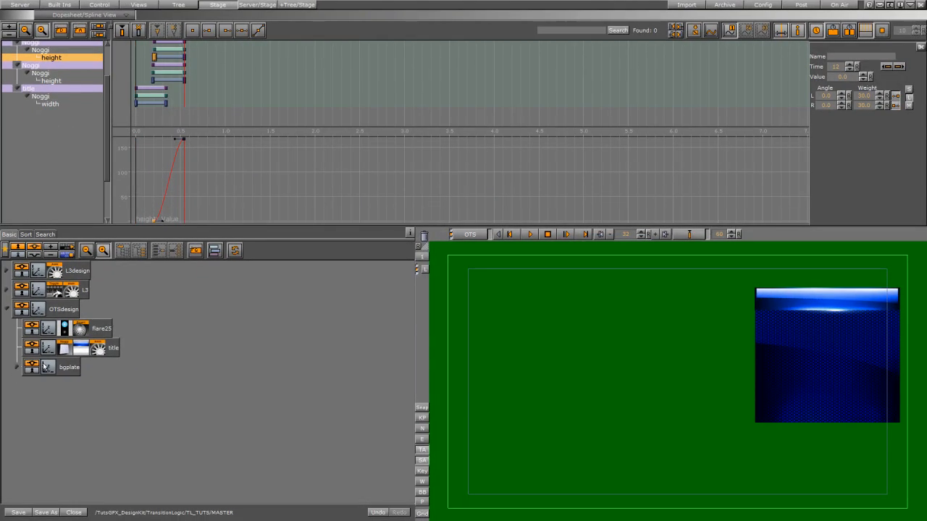
pyautogui.click(104, 334)
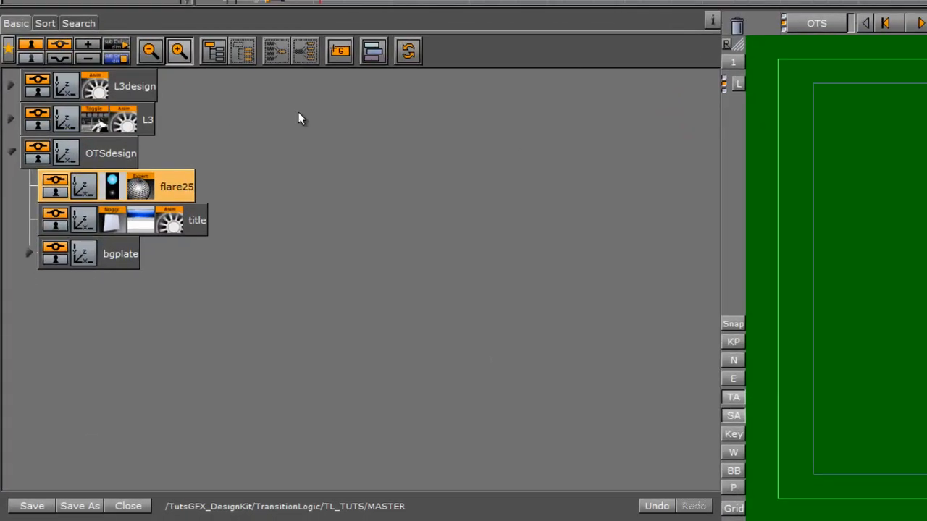
pyautogui.click(216, 52)
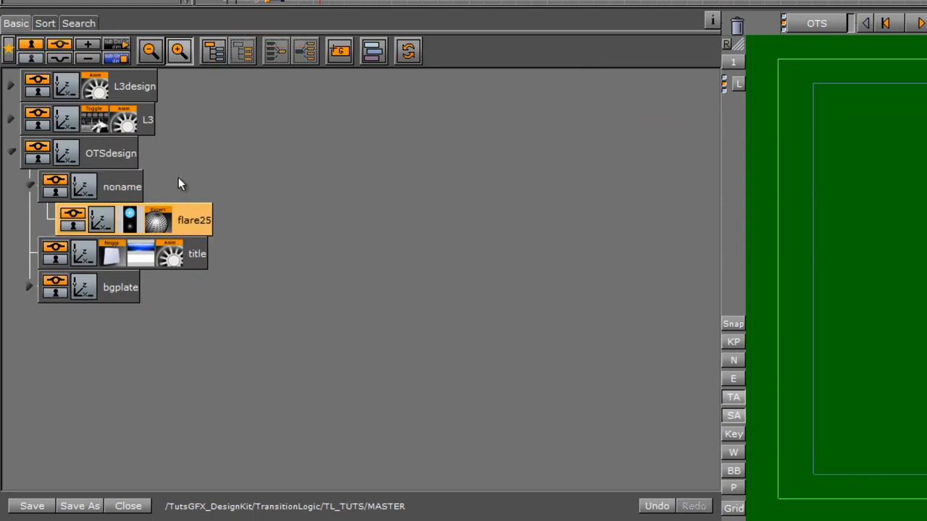
pyautogui.doubleClick(115, 187)
pyautogui.press('BackSpace')
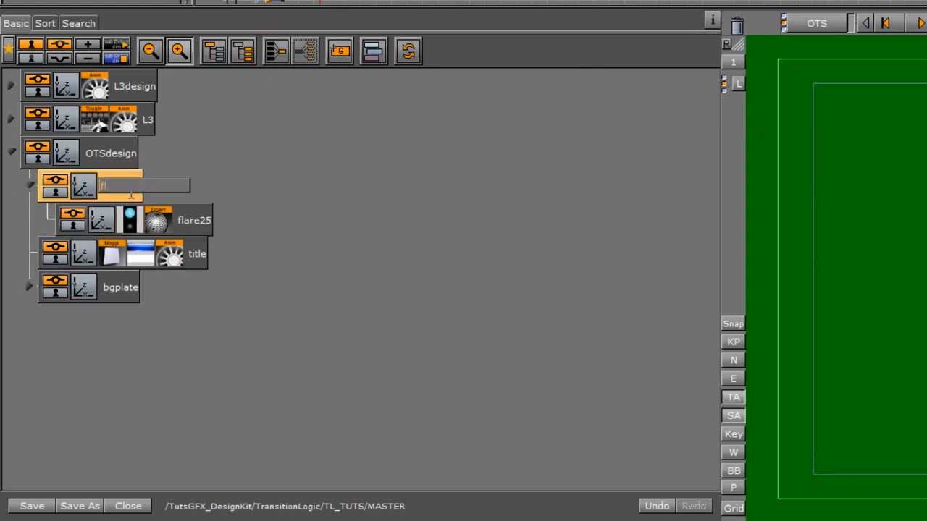
pyautogui.press('Return')
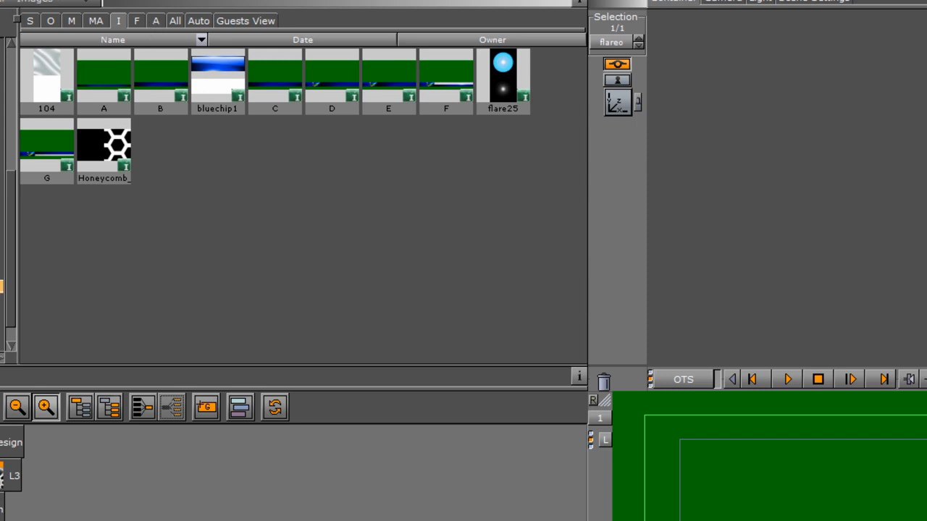
# Step: Add Alpha to flareo, keyframe it at 0% on frame 14 and 100% on frame 32 of the OTS director, and preview the fade
pyautogui.click(92, 2)
pyautogui.moveTo(71, 52); pyautogui.dragTo(18, 451)
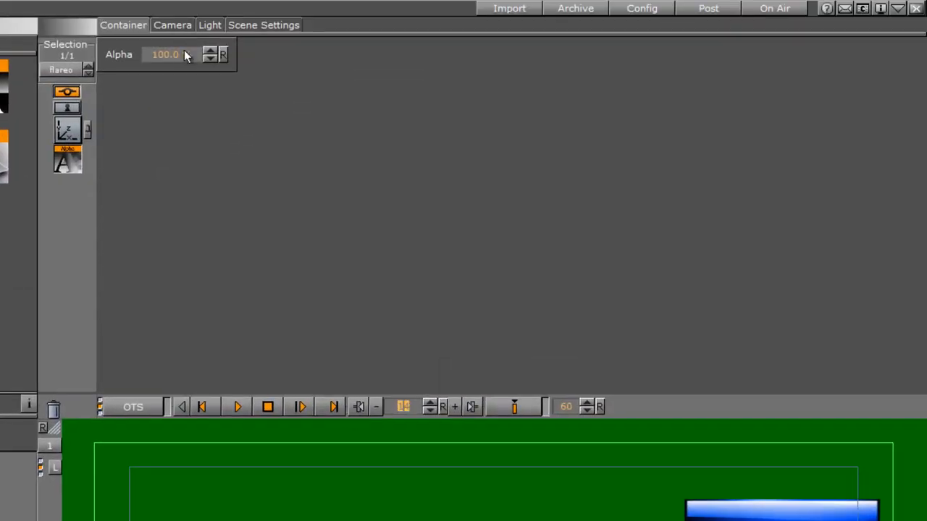
pyautogui.moveTo(174, 54); pyautogui.dragTo(169, 54)
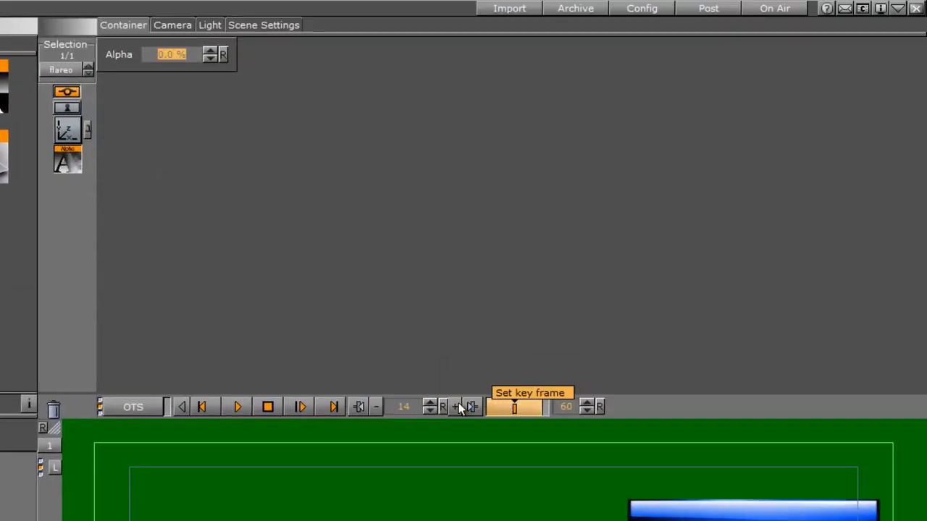
pyautogui.click(508, 403)
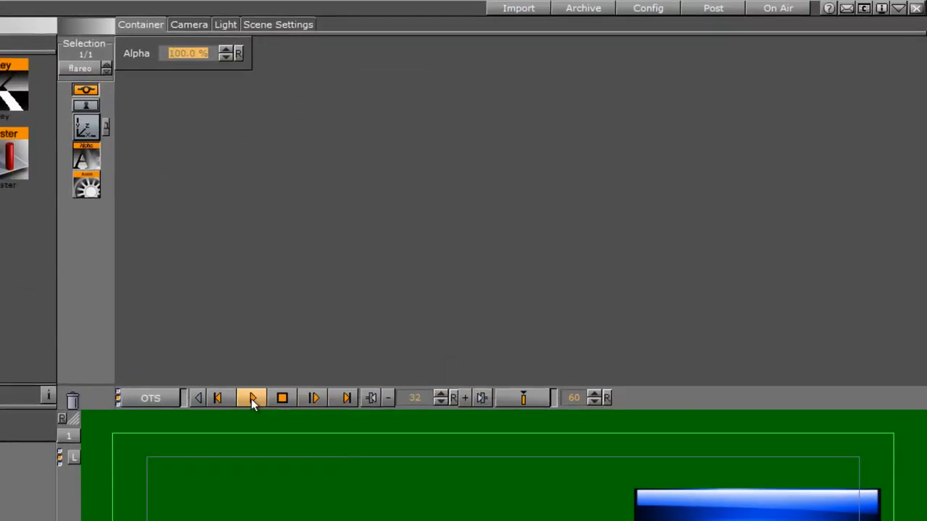
pyautogui.click(251, 402)
pyautogui.click(315, 402)
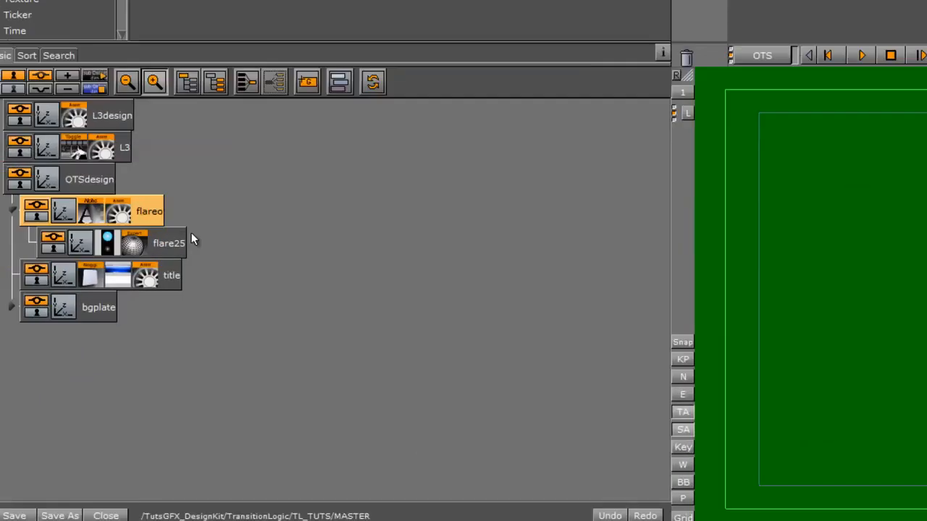
# Step: Keyframe flare25's X position at 275 on frame 32 and at 163 on frame 92
pyautogui.click(66, 367)
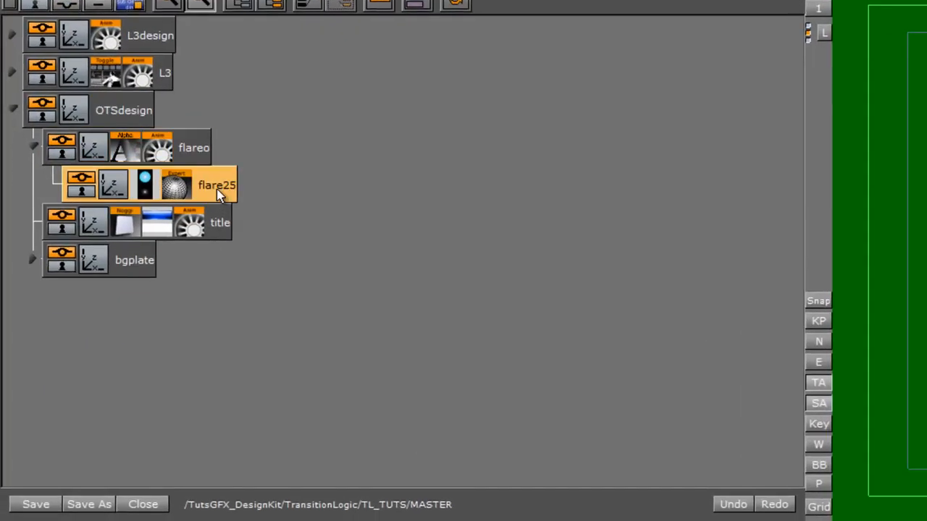
pyautogui.click(110, 184)
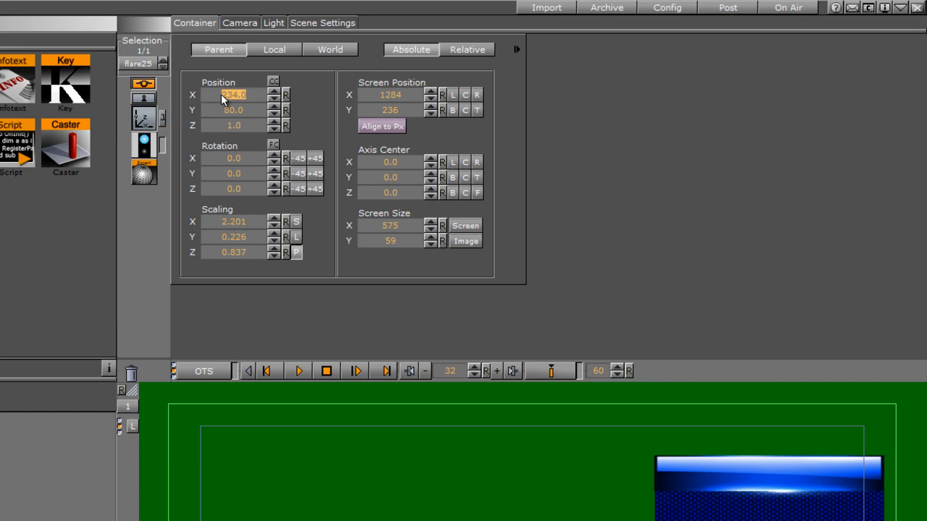
pyautogui.write('275')
pyautogui.press('Return')
pyautogui.click(551, 369)
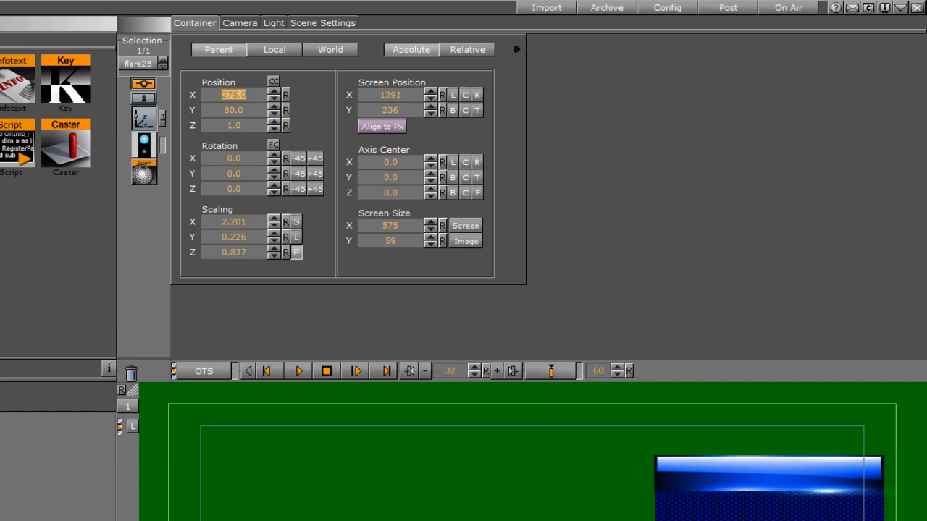
pyautogui.click(550, 370)
pyautogui.moveTo(253, 96); pyautogui.dragTo(166, 101)
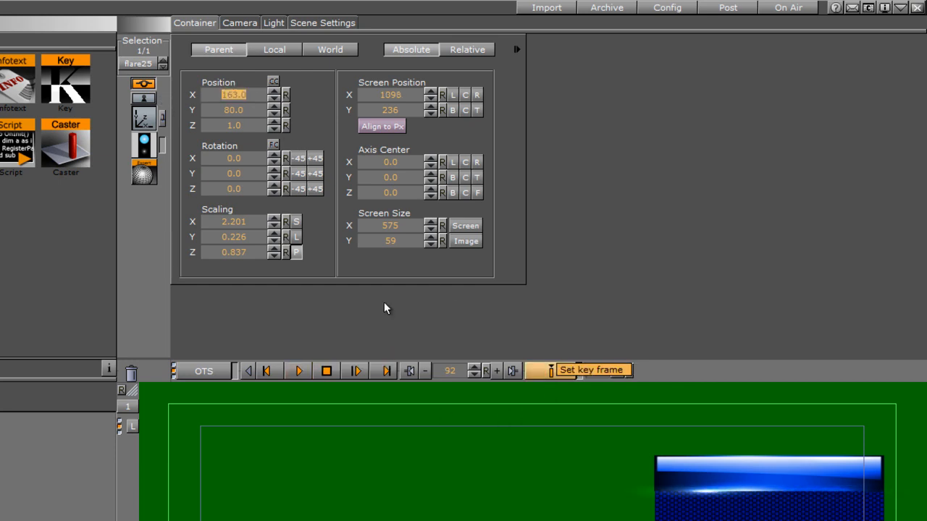
pyautogui.click(549, 371)
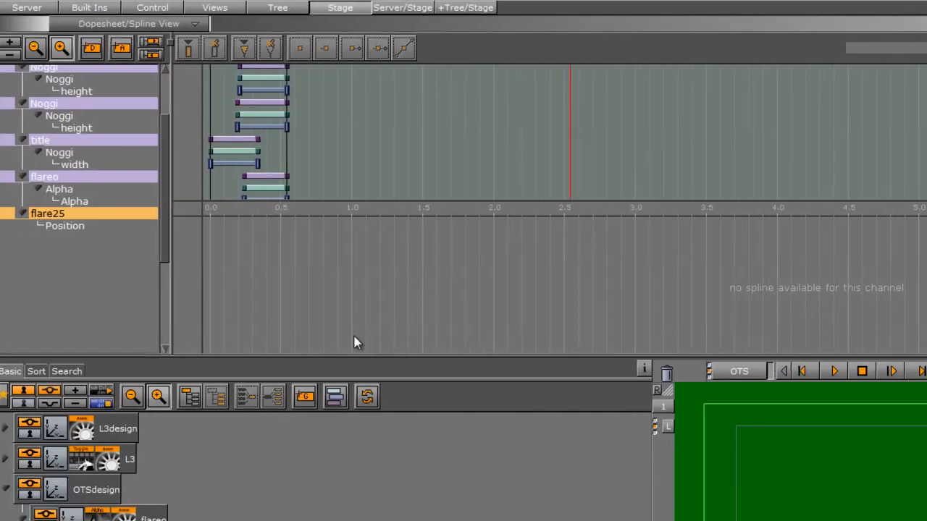
# Step: Add a new director named otsloop below the OTS director's animation channels
pyautogui.moveTo(167, 232); pyautogui.dragTo(167, 258)
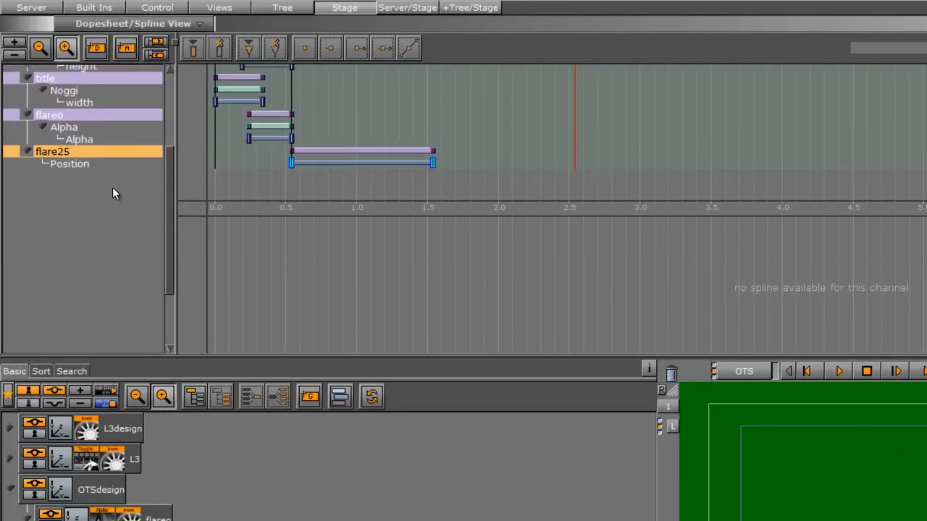
pyautogui.moveTo(92, 42); pyautogui.dragTo(41, 190)
pyautogui.rightClick(41, 190)
pyautogui.click(75, 194)
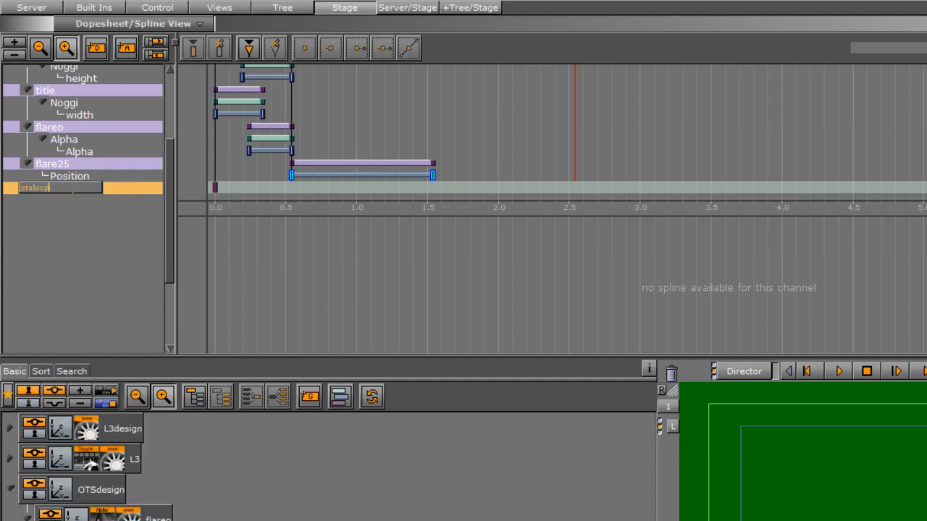
pyautogui.write('otsloop')
pyautogui.press('Return')
# Step: Move flare25's position animation into the otsloop director and stretch it from 0 to about 19.9 seconds
pyautogui.moveTo(65, 167); pyautogui.dragTo(84, 191)
pyautogui.scroll(-1, 172, 227)
pyautogui.moveTo(290, 149); pyautogui.dragTo(215, 149)
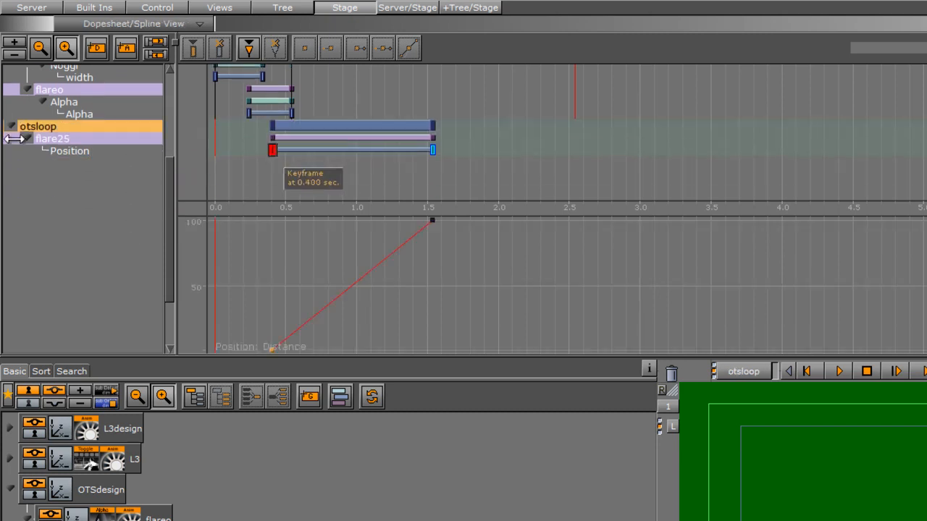
pyautogui.moveTo(414, 142); pyautogui.dragTo(895, 116)
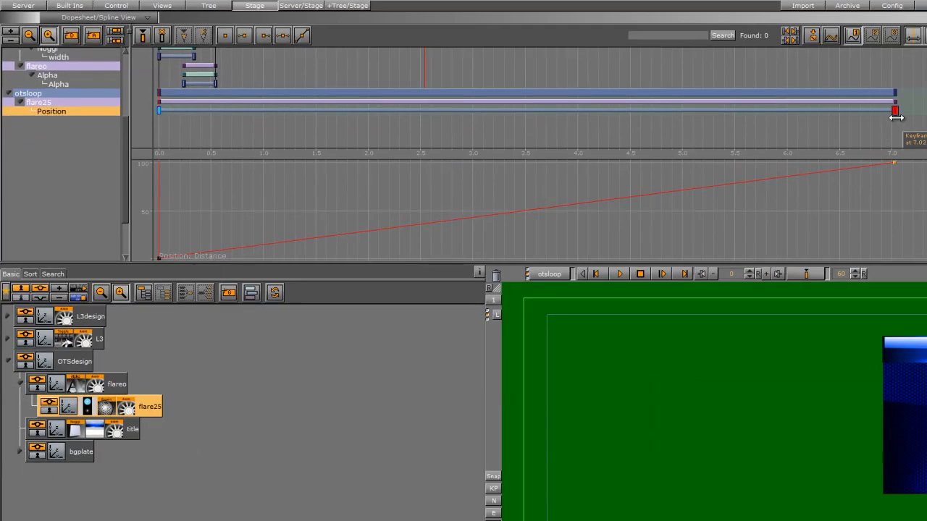
pyautogui.moveTo(700, 133); pyautogui.dragTo(352, 104, button='right')
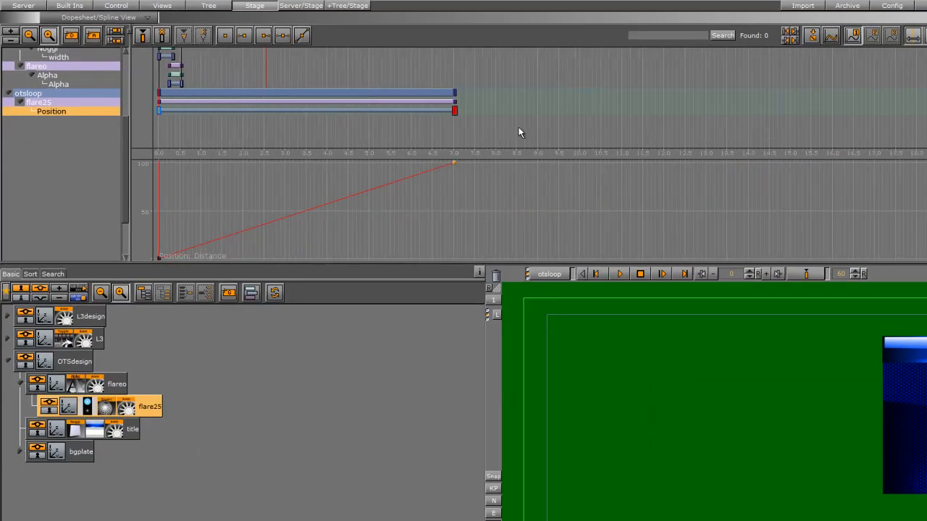
pyautogui.moveTo(331, 110); pyautogui.dragTo(645, 116)
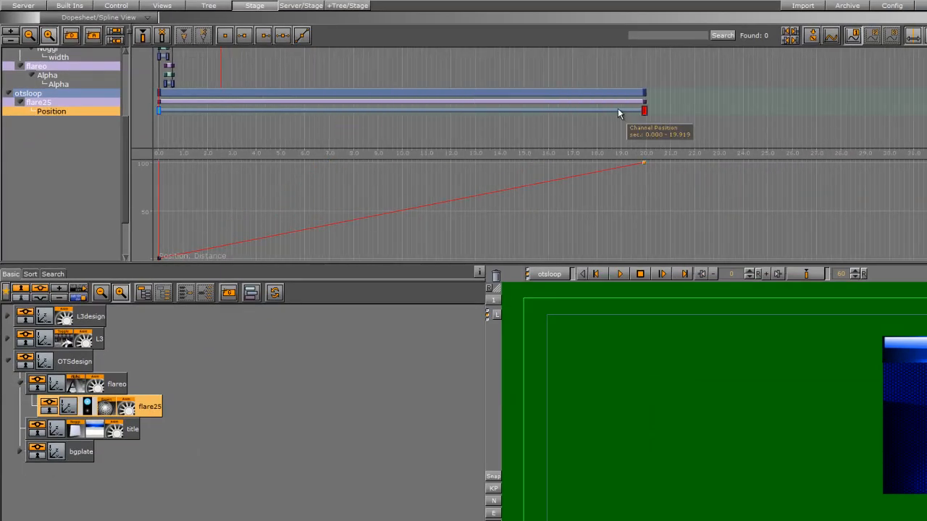
# Step: Make flare25's position animation swing and loop out after its last keyframe, and scrub the timeline to check the motion
pyautogui.click(619, 109)
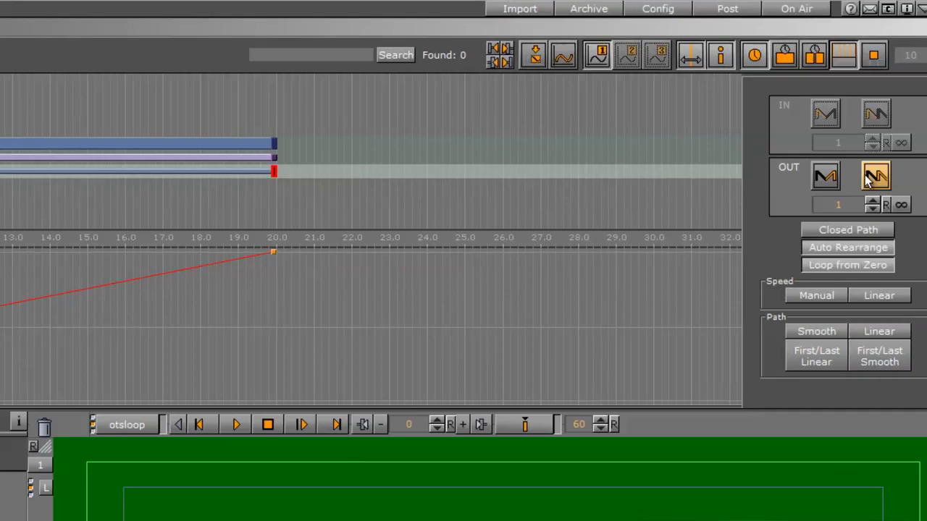
pyautogui.click(874, 177)
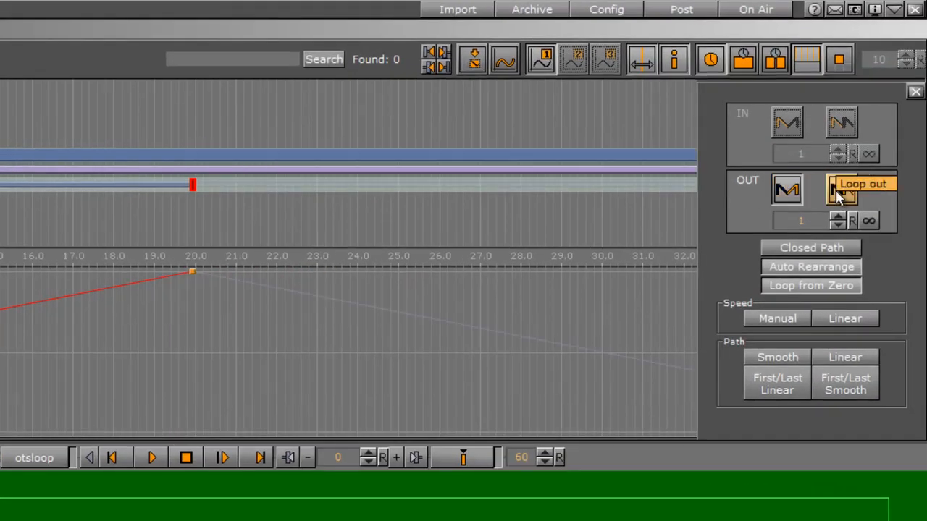
pyautogui.moveTo(0, 187); pyautogui.dragTo(0, 260)
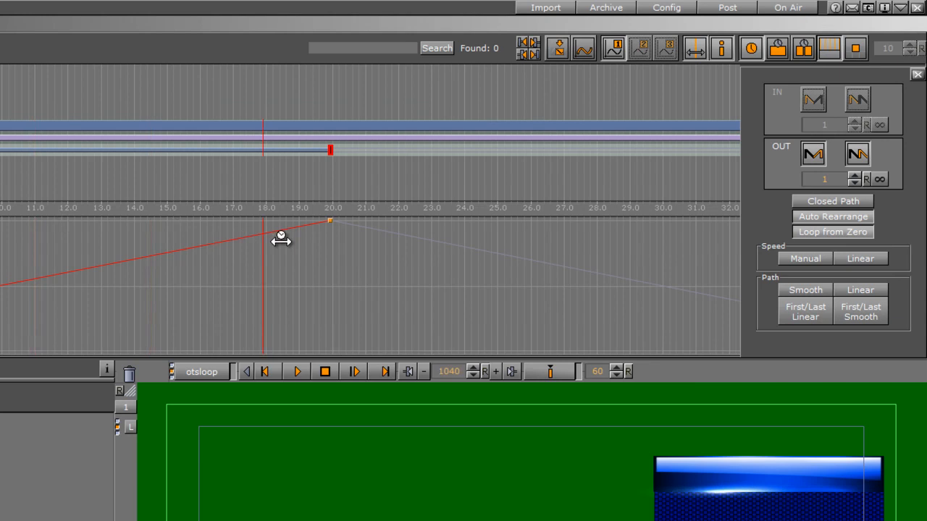
pyautogui.moveTo(281, 239); pyautogui.dragTo(1, 230)
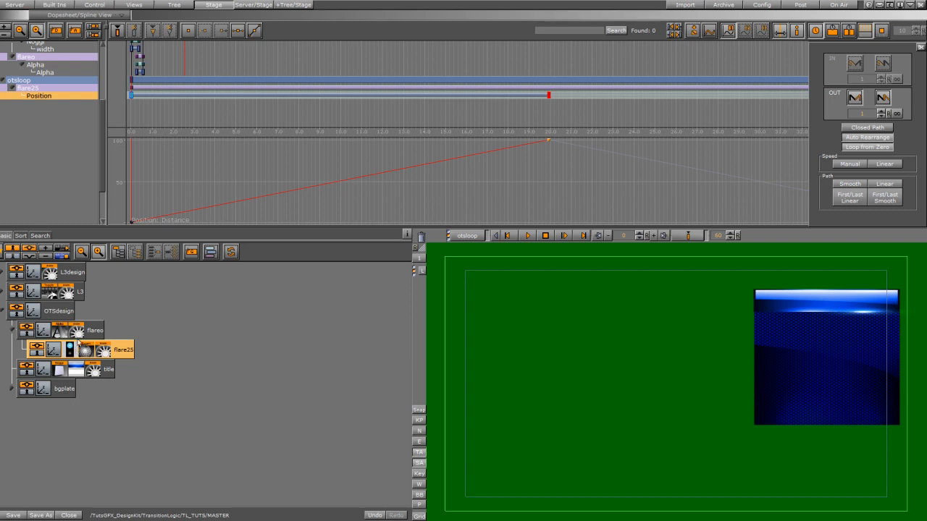
# Step: Add an action named loop to the OTS director with its timeline at frame 0
pyautogui.scroll(6, 102, 154)
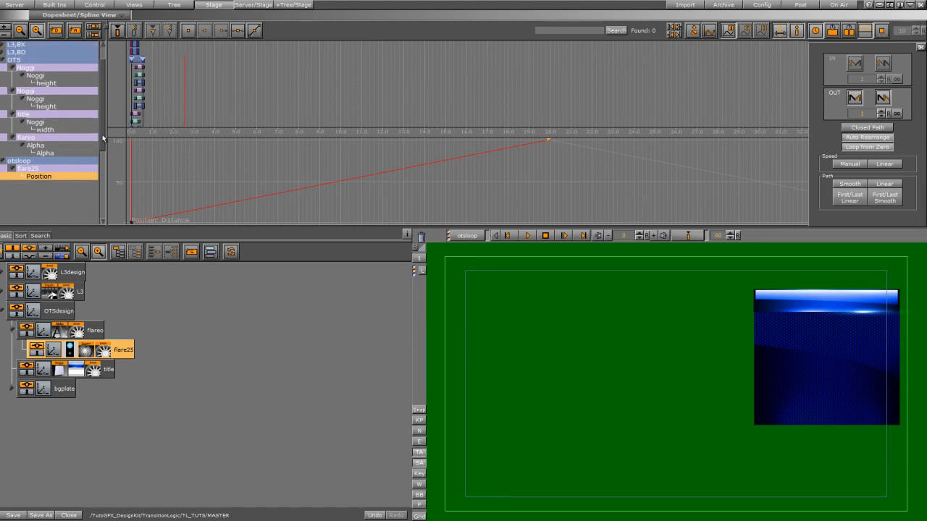
pyautogui.scroll(2, 104, 141)
pyautogui.click(35, 61)
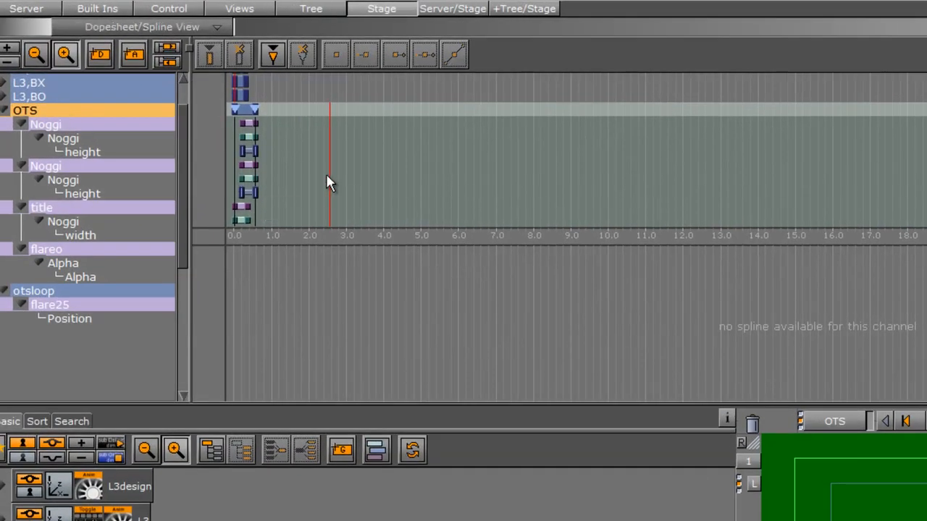
pyautogui.scroll(5, 280, 179)
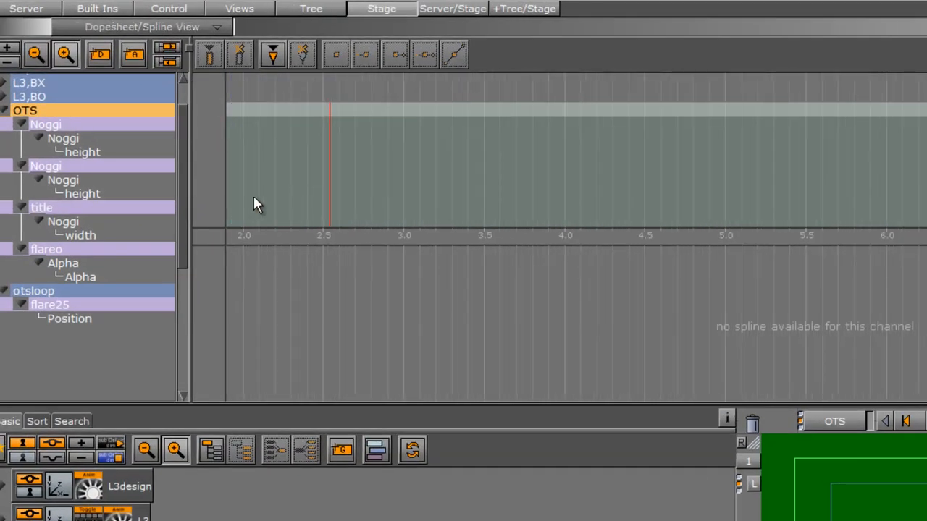
pyautogui.moveTo(295, 189); pyautogui.dragTo(921, 206, button='middle')
pyautogui.click(411, 184)
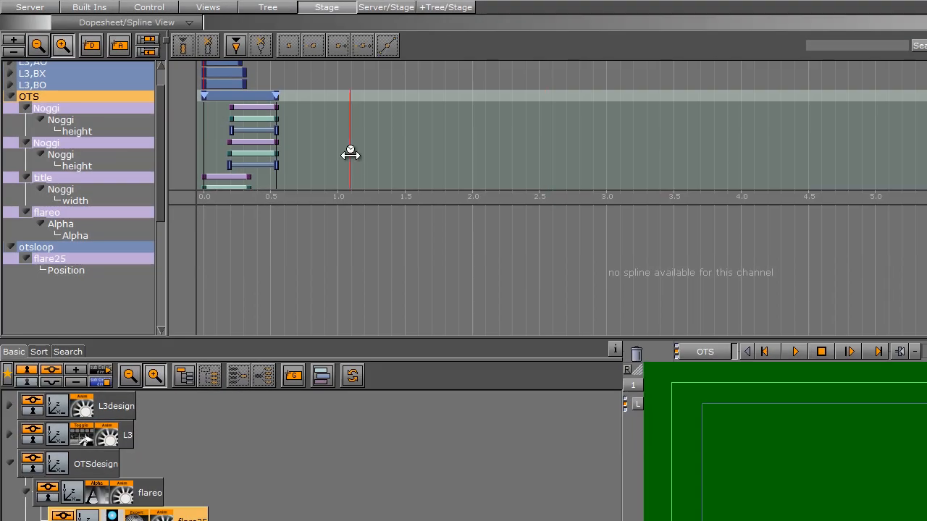
pyautogui.moveTo(351, 153); pyautogui.dragTo(196, 165)
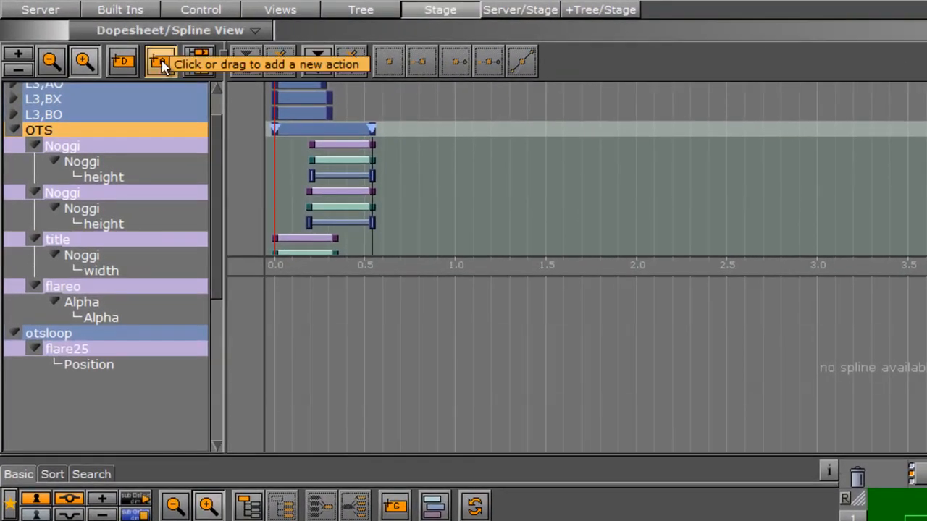
pyautogui.click(148, 57)
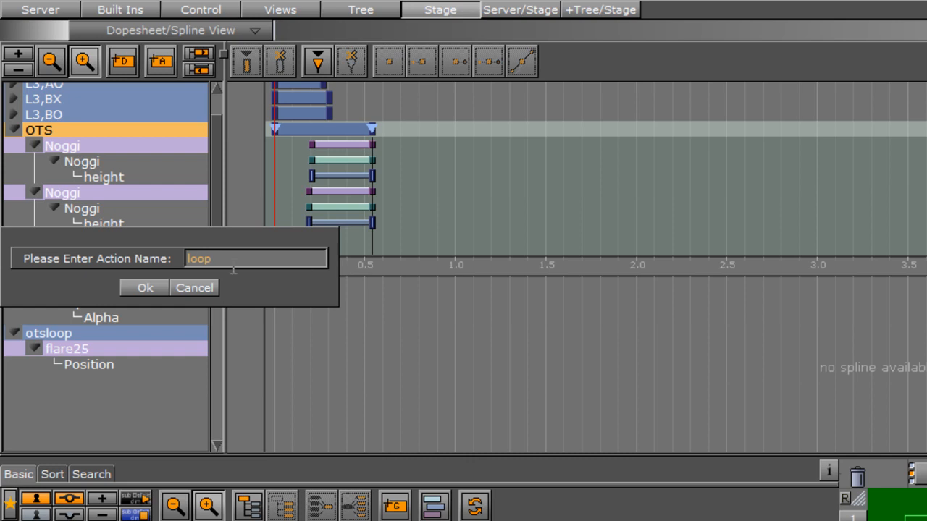
pyautogui.press('Return')
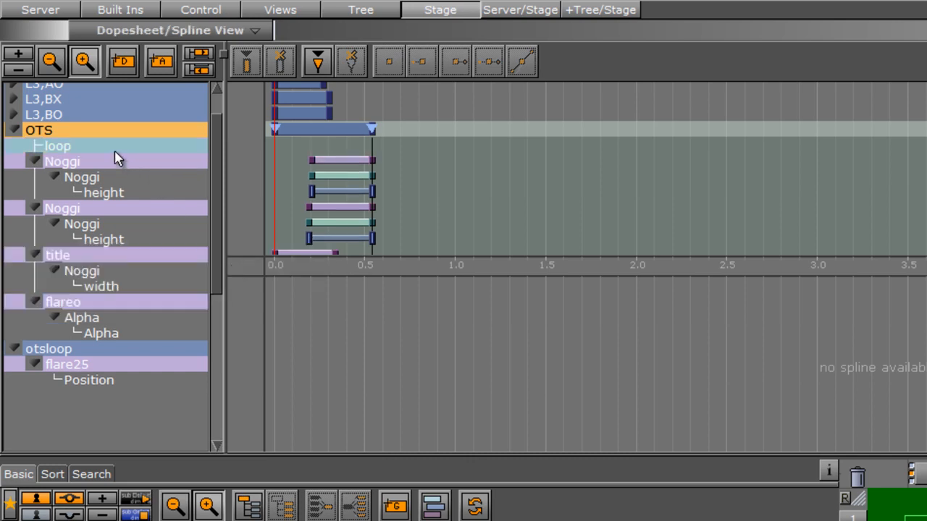
# Step: Add a keyframe at time 2 to the OTS director's loop action and enter a command beginning with THIS_SCENE*STAGE*DIRECTO
pyautogui.click(111, 150)
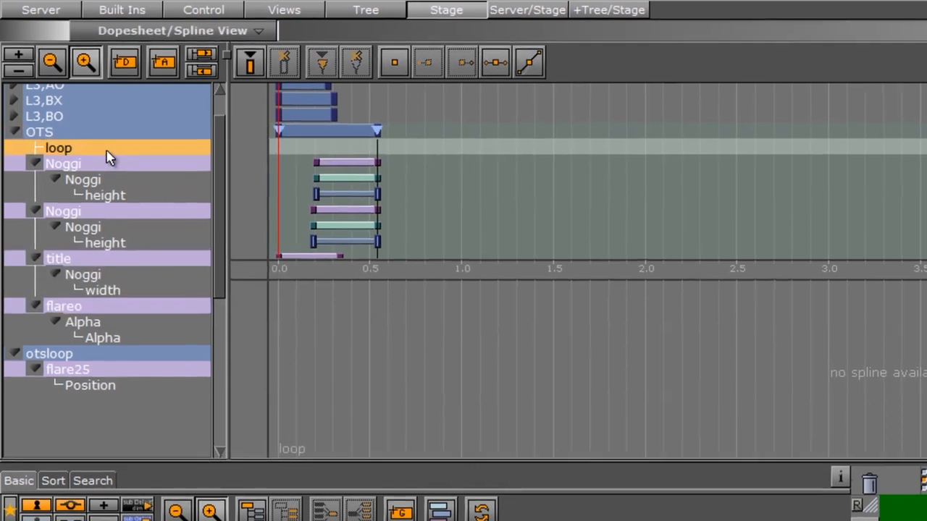
pyautogui.click(271, 66)
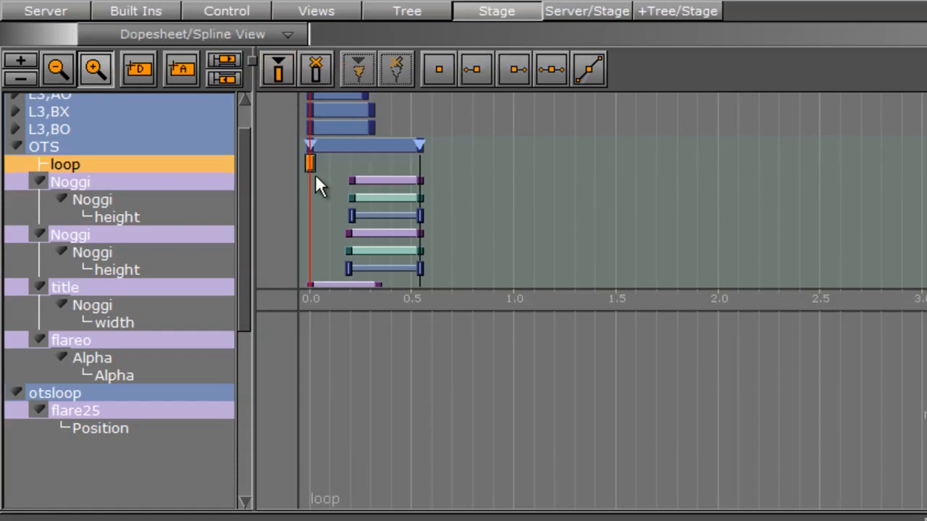
pyautogui.moveTo(310, 166); pyautogui.dragTo(318, 163)
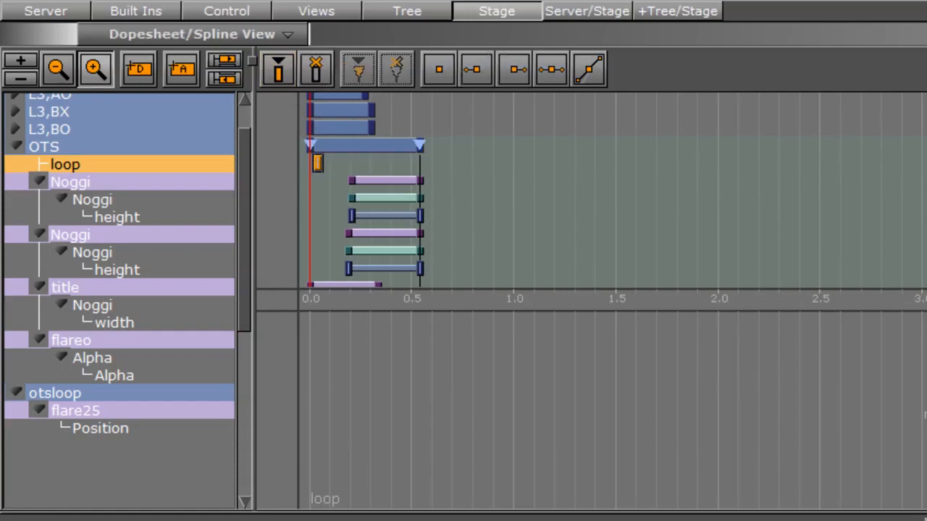
pyautogui.write('THIS')
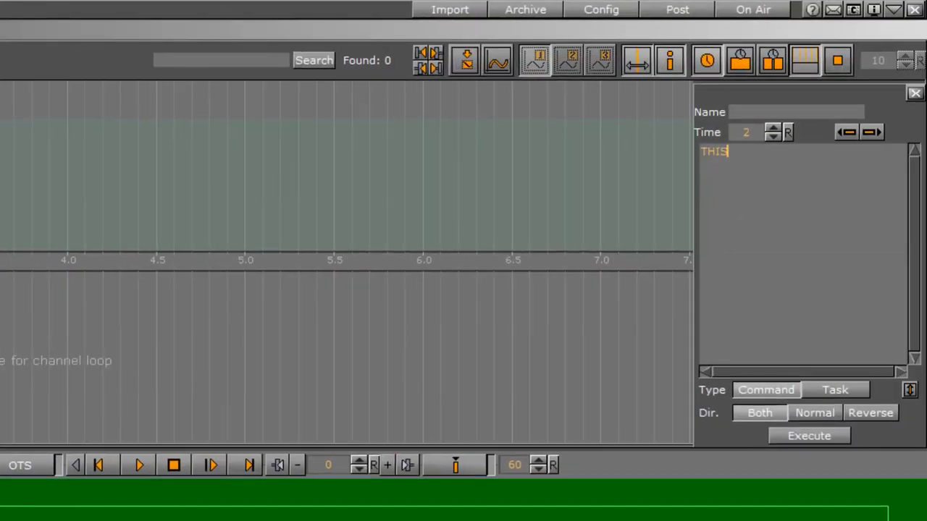
pyautogui.write('_SCENE*STAGE*DIRECTO')
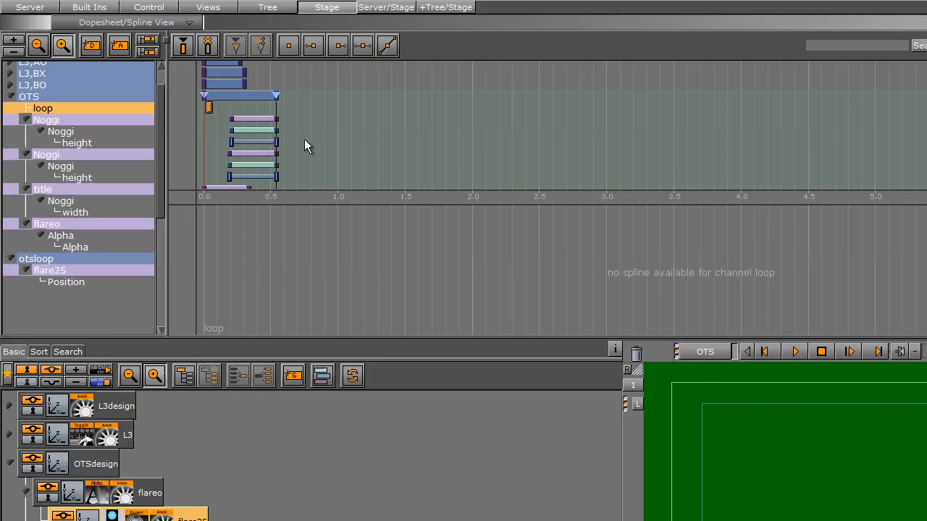
# Step: Scrub the timeline to the loop action's keyframe and check the otsloop and OTS directors
pyautogui.moveTo(310, 134)
pyautogui.mouseDown()
pyautogui.moveTo(187, 135)
pyautogui.moveTo(210, 138)
pyautogui.mouseUp()
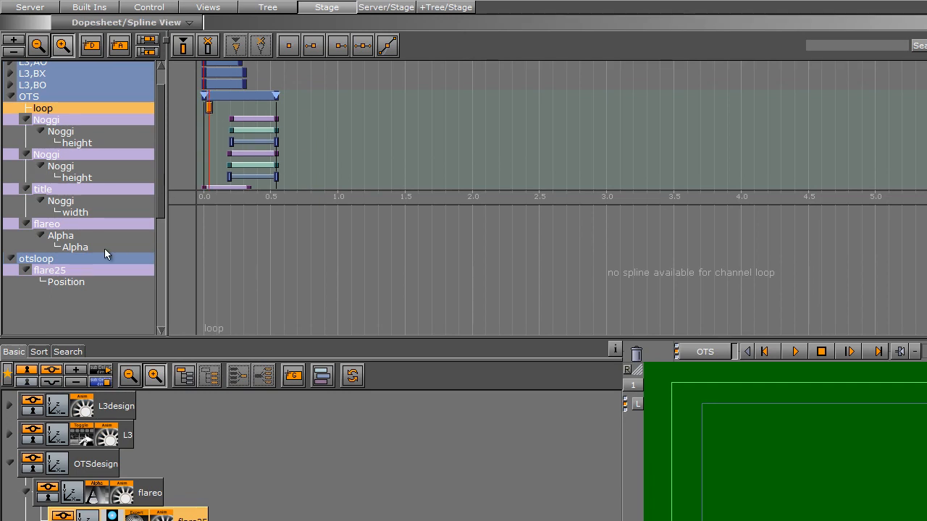
pyautogui.click(94, 265)
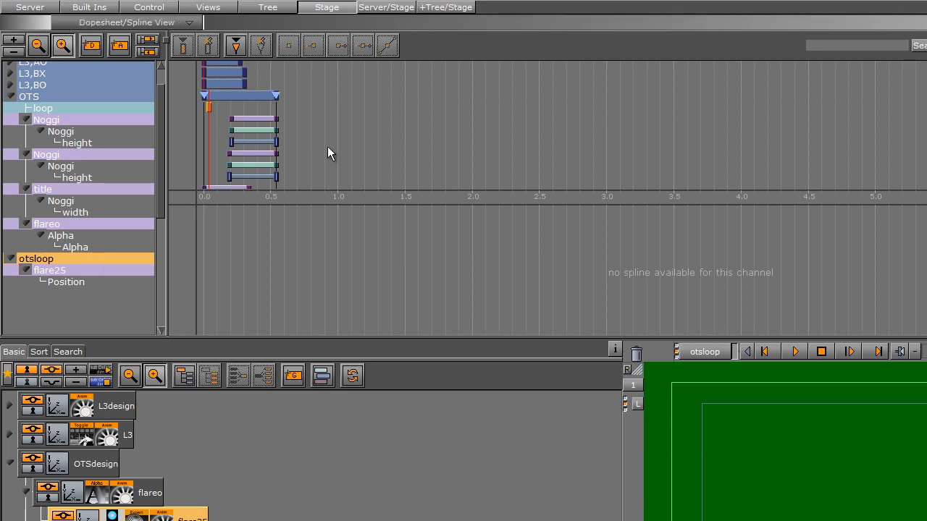
pyautogui.click(94, 97)
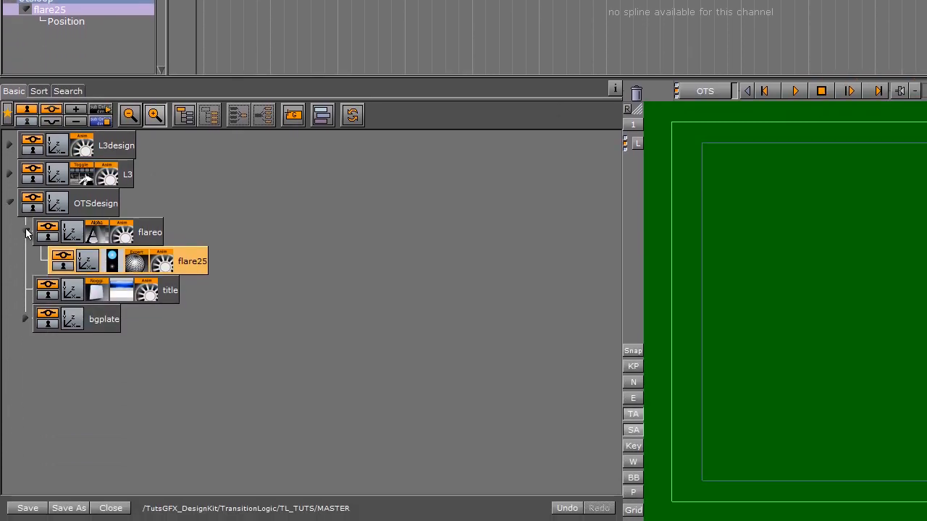
# Step: Collapse the OTSdesign tree and add a new group container below it named OTS
pyautogui.click(27, 233)
pyautogui.click(10, 203)
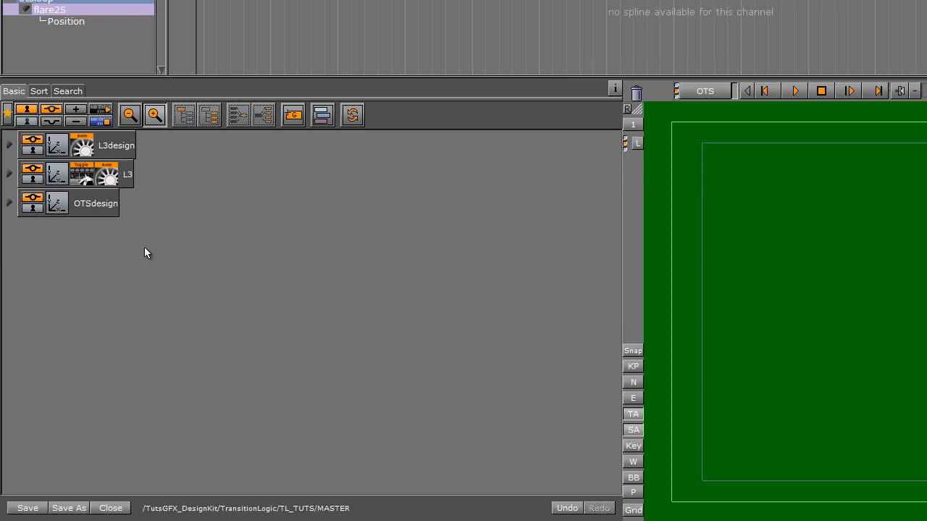
pyautogui.click(100, 207)
pyautogui.moveTo(293, 114); pyautogui.dragTo(66, 268)
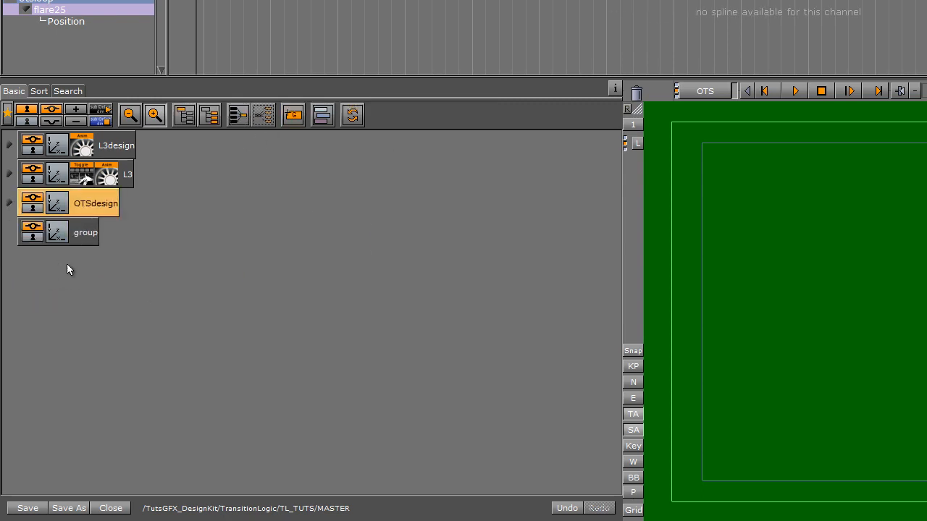
pyautogui.doubleClick(84, 232)
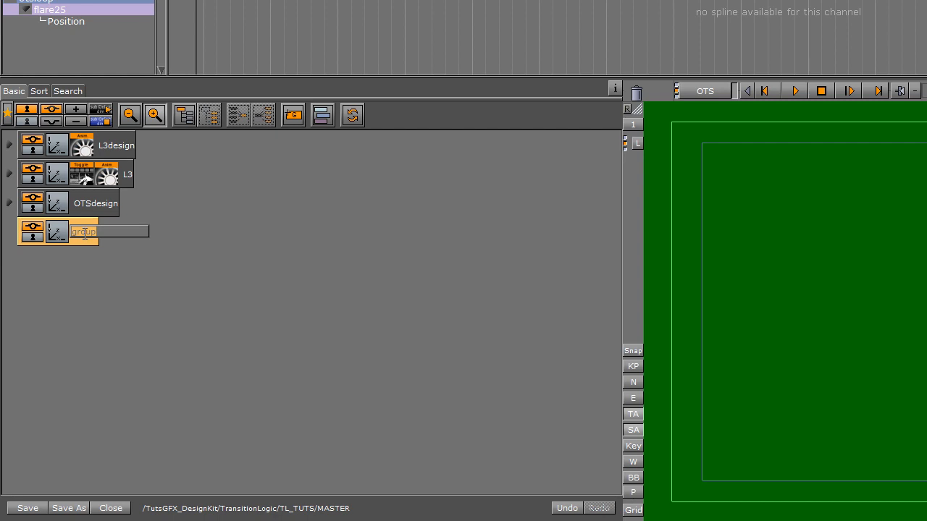
pyautogui.write('OTS')
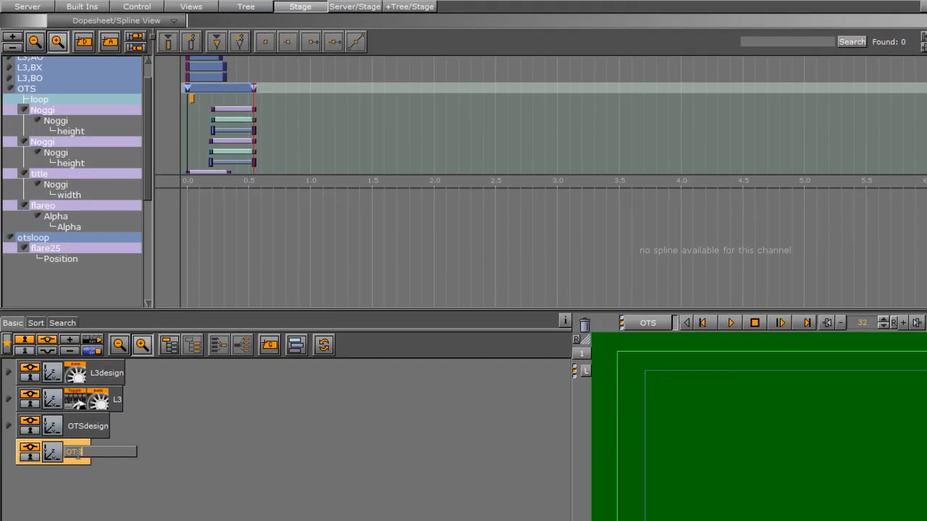
pyautogui.press('Return')
# Step: Apply the Toggle plugin to the OTS container and create its default keyframes in the OTS director
pyautogui.click(29, 89)
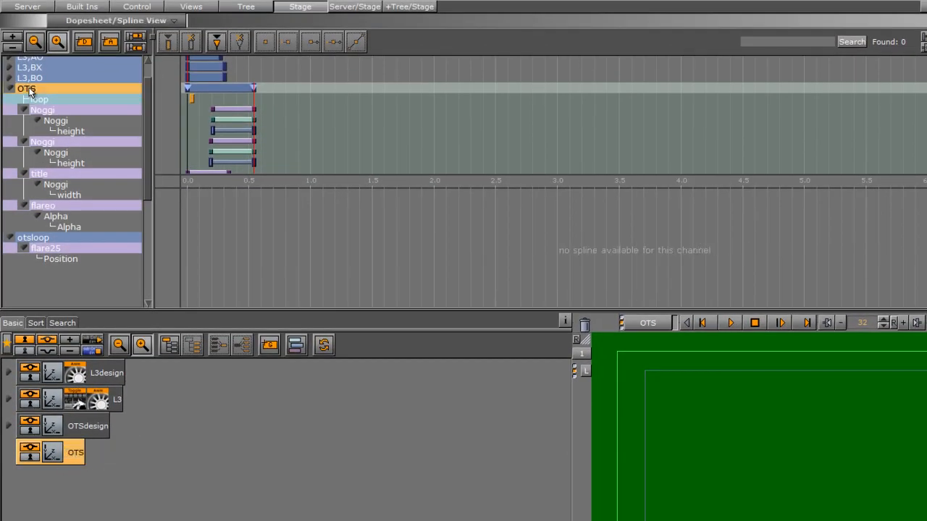
pyautogui.click(82, 6)
pyautogui.click(44, 77)
pyautogui.moveTo(479, 73); pyautogui.dragTo(69, 458)
pyautogui.click(71, 456)
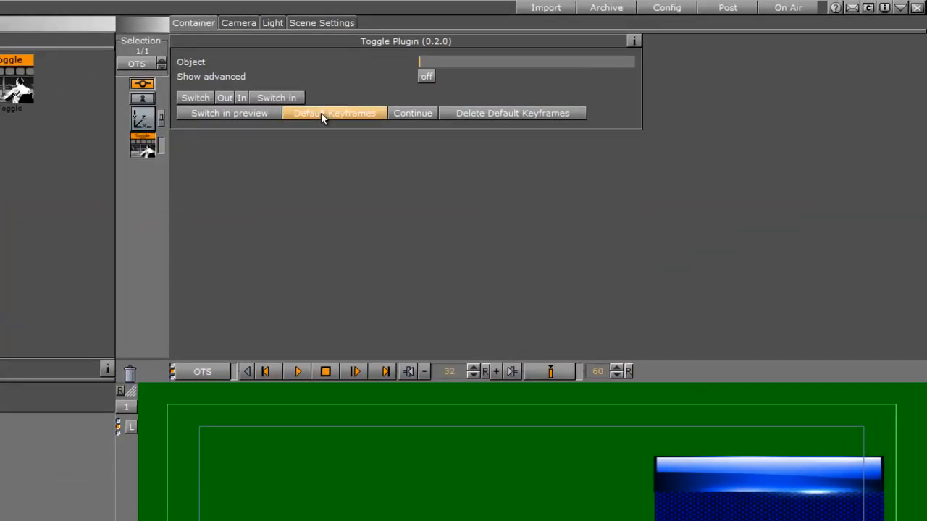
pyautogui.click(321, 112)
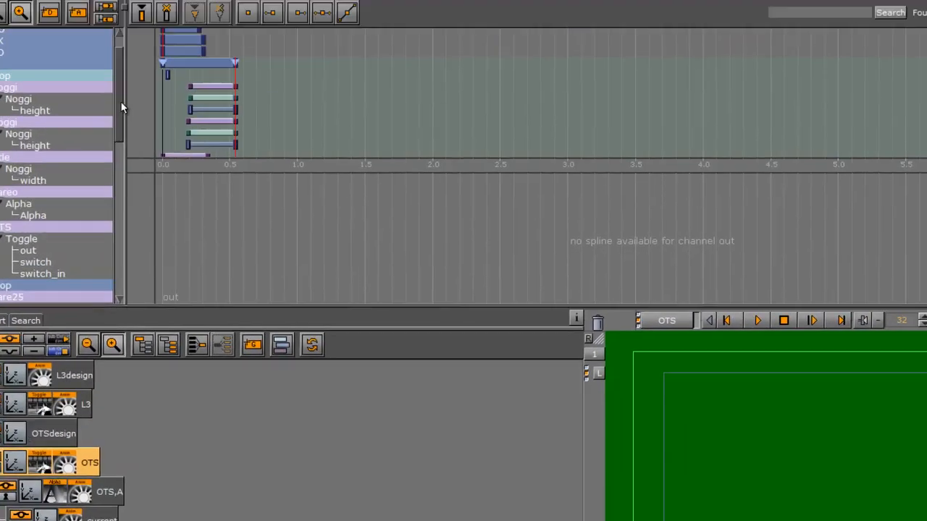
# Step: Shorten the OTS,AX, OTS,AO, OTS,BX and OTS,BO director animations to end at about 0.55 seconds
pyautogui.moveTo(116, 129); pyautogui.dragTo(102, 210)
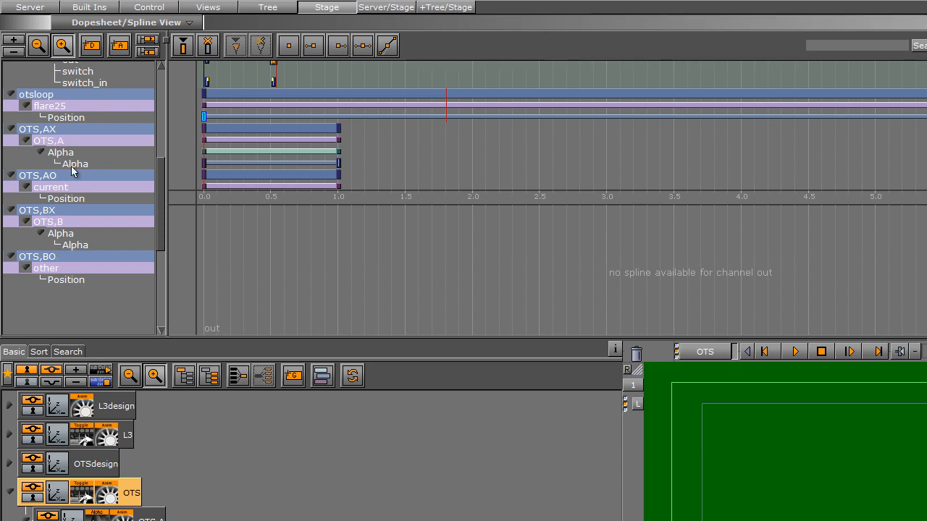
pyautogui.scroll(-1, 400, 145)
pyautogui.moveTo(338, 132); pyautogui.dragTo(279, 132)
pyautogui.moveTo(338, 166); pyautogui.dragTo(279, 166)
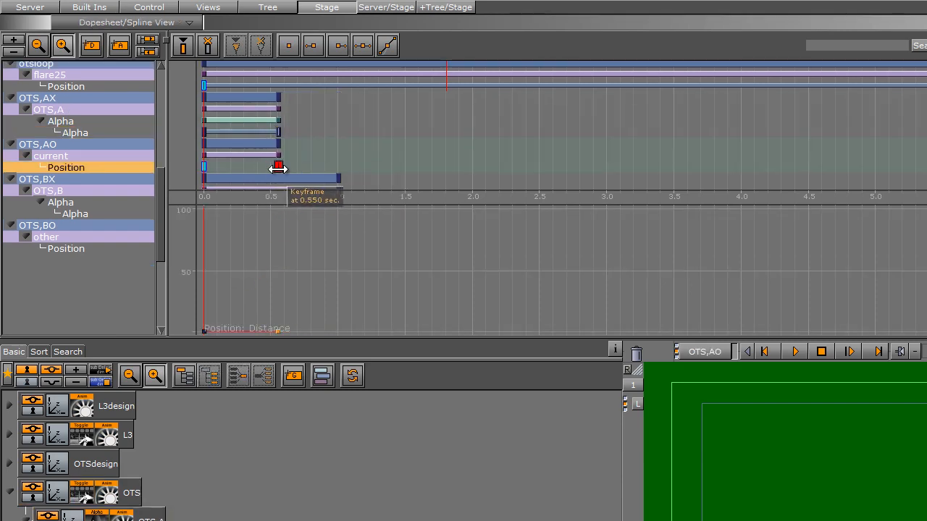
pyautogui.scroll(-1, 370, 138)
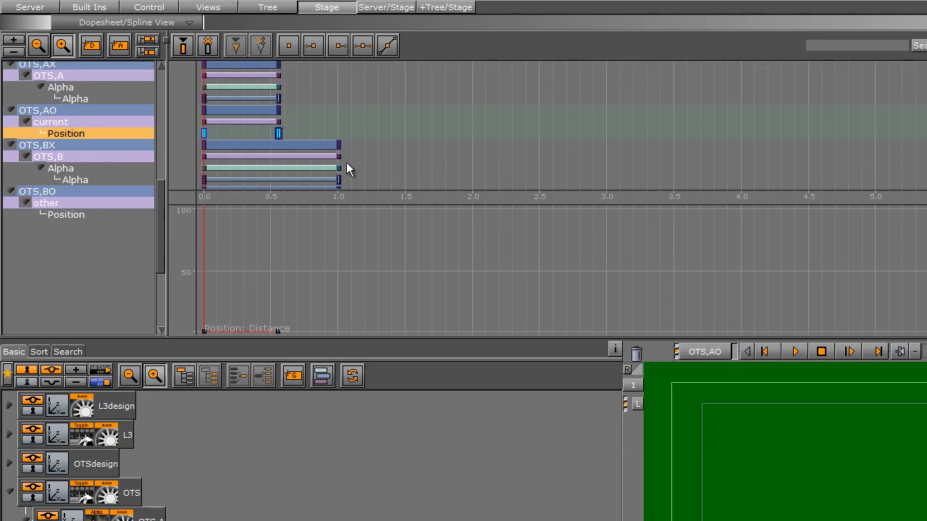
pyautogui.moveTo(338, 145); pyautogui.dragTo(278, 147)
pyautogui.scroll(-4, 371, 156)
pyautogui.moveTo(338, 148); pyautogui.dragTo(277, 157)
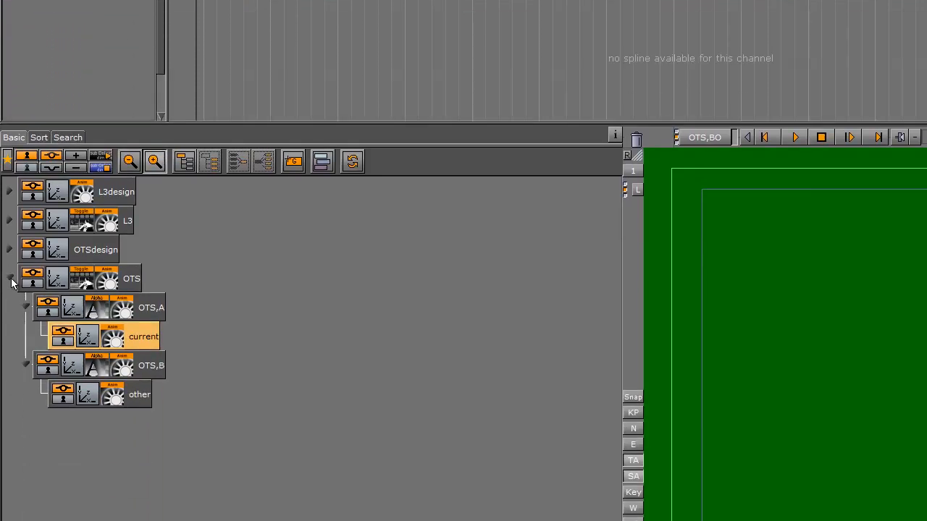
# Step: Collapse the OTS container, save the scene and take a snapshot of the graphic with the image name OTS
pyautogui.click(10, 493)
pyautogui.click(19, 512)
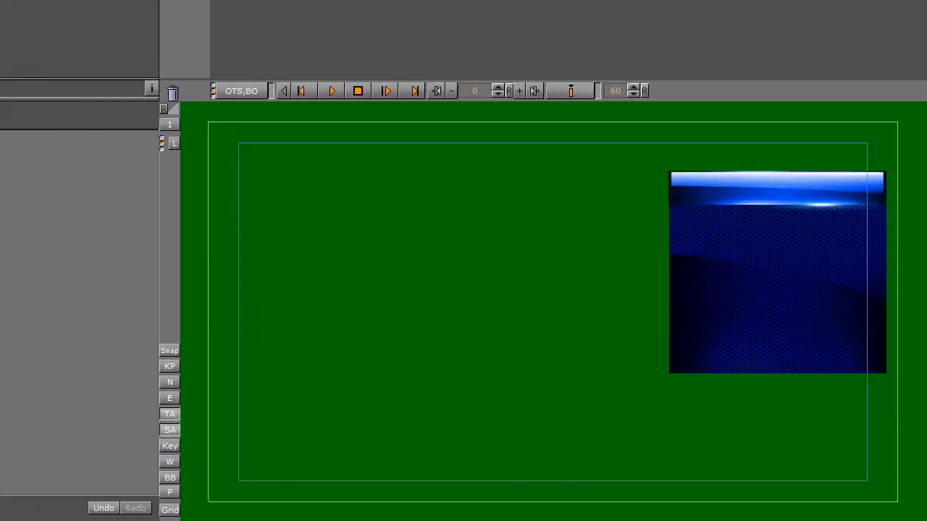
pyautogui.click(169, 351)
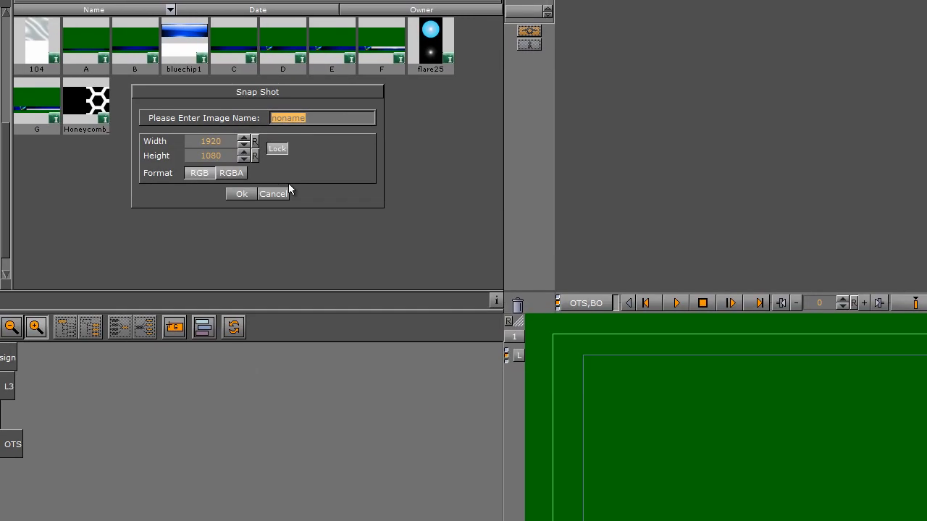
pyautogui.write('OTS')
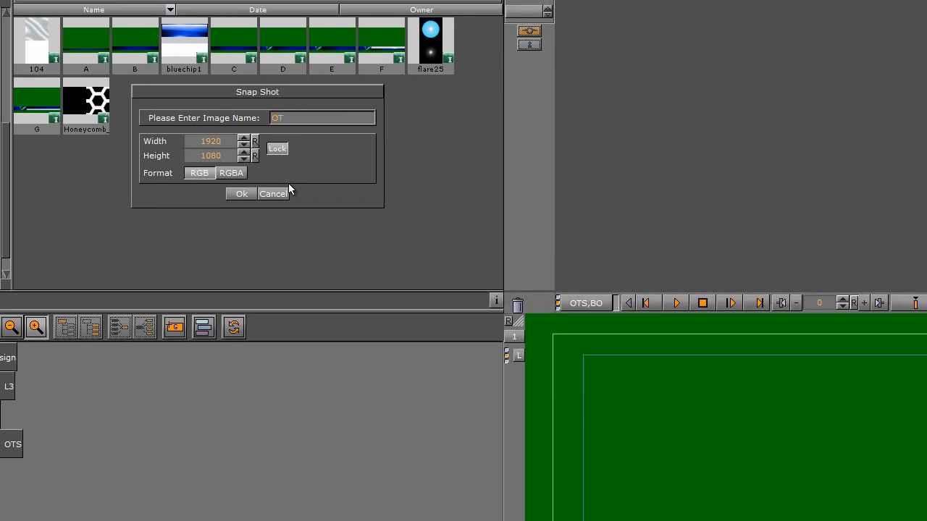